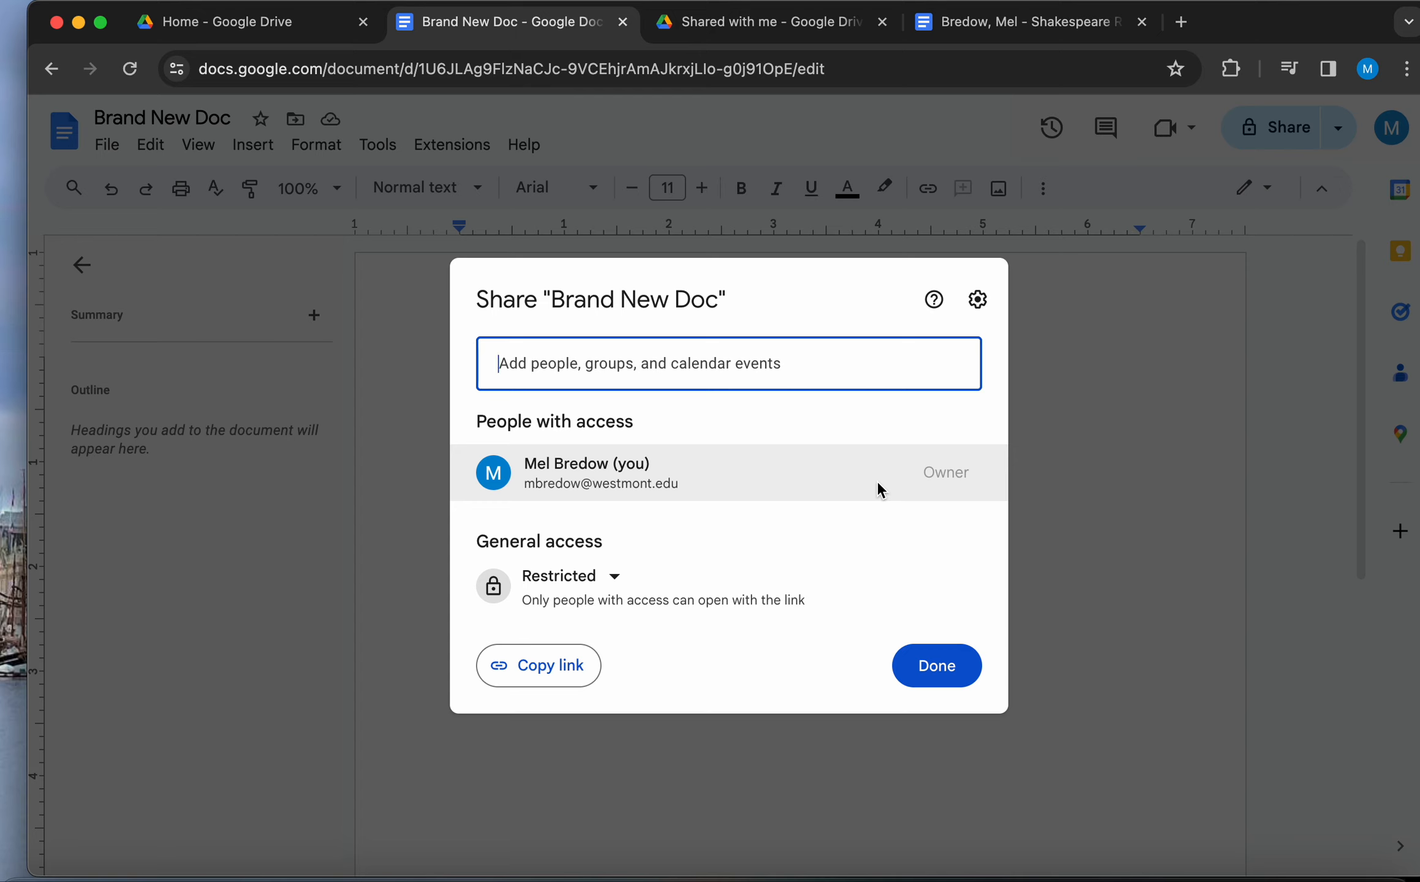
# Step: Share Brand New Doc with the collaborator's external e-mail address as Editor, with notification, and approve sharing outside the organization
pyautogui.write('meli')
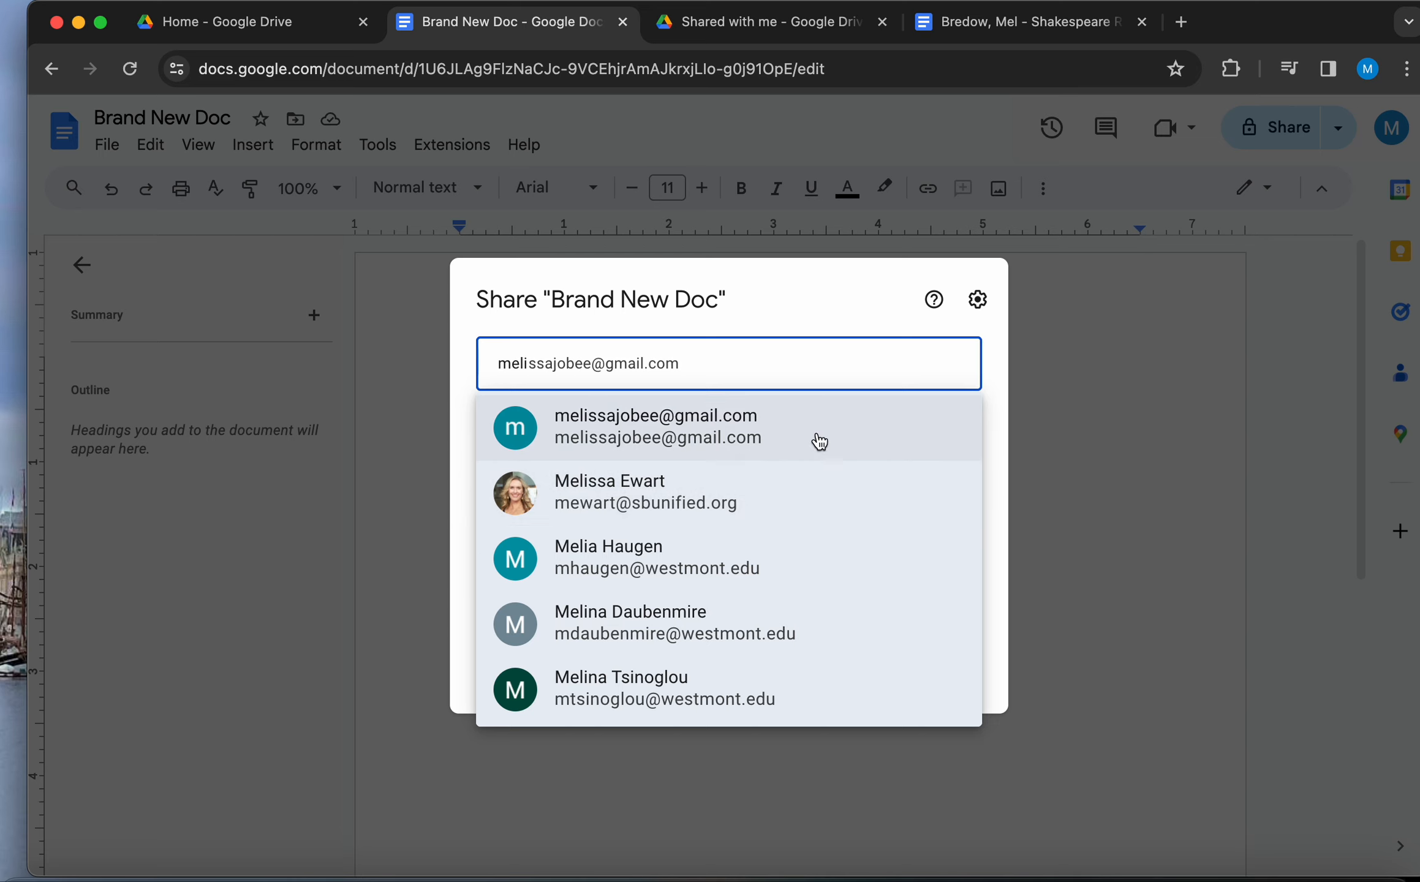
pyautogui.click(819, 440)
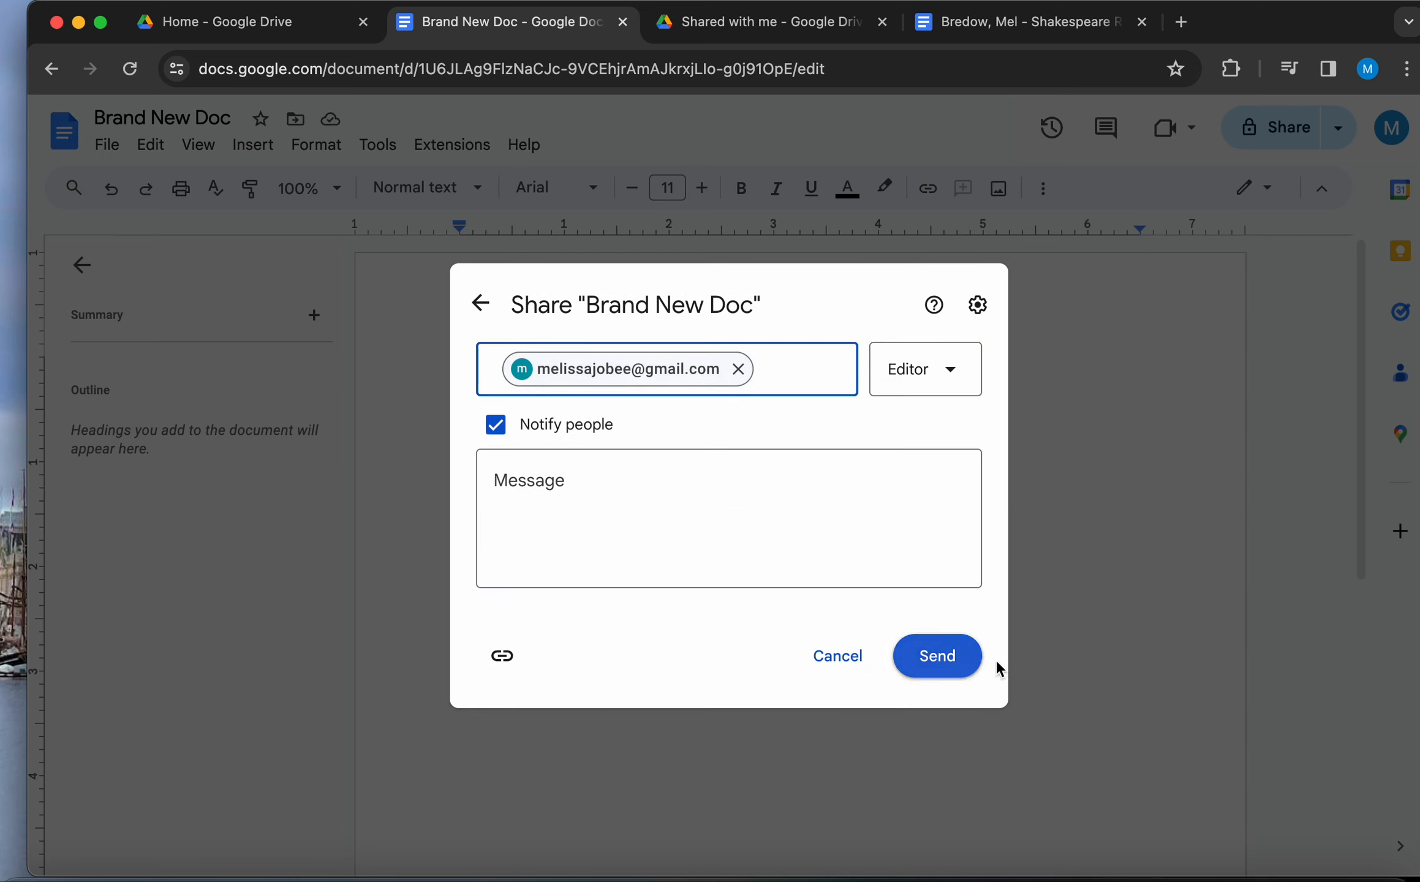
pyautogui.click(944, 664)
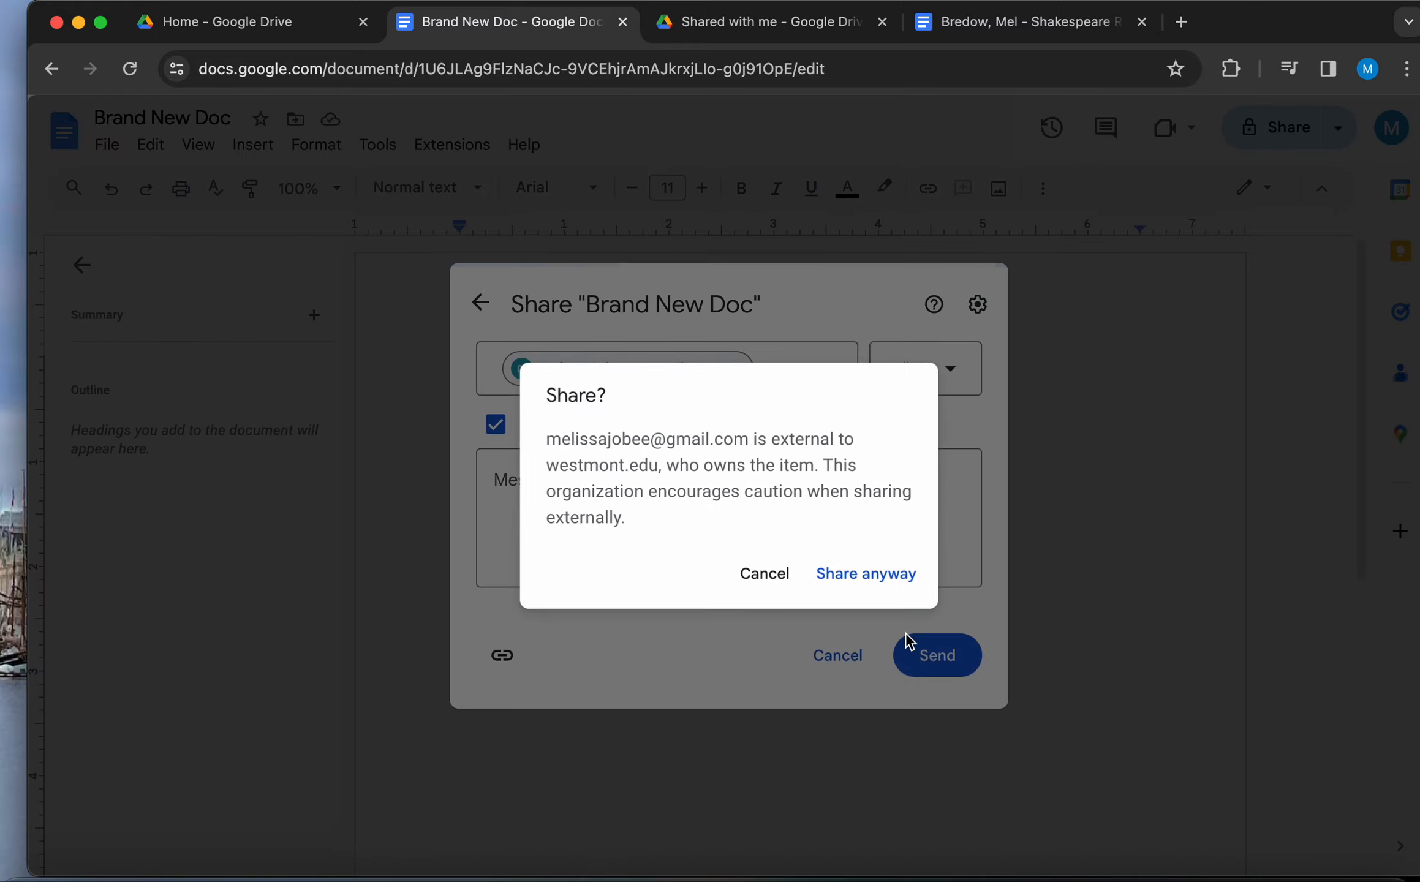
pyautogui.click(866, 575)
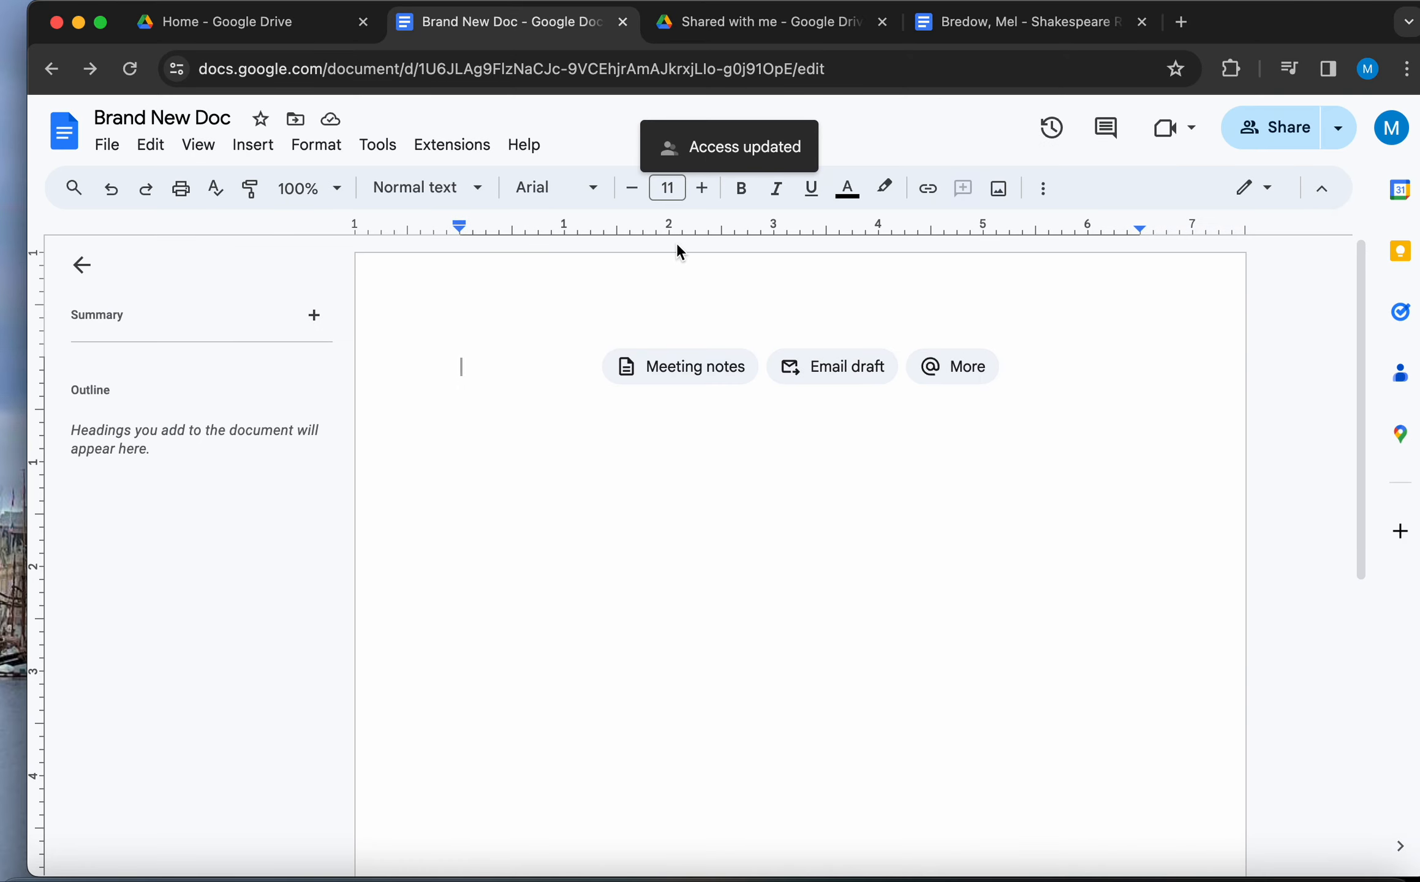
# Step: Open Brand New Doc from the collaborator's refreshed Shared with me list in Drive and enter "Hello", accepting the signed-in account
pyautogui.click(711, 25)
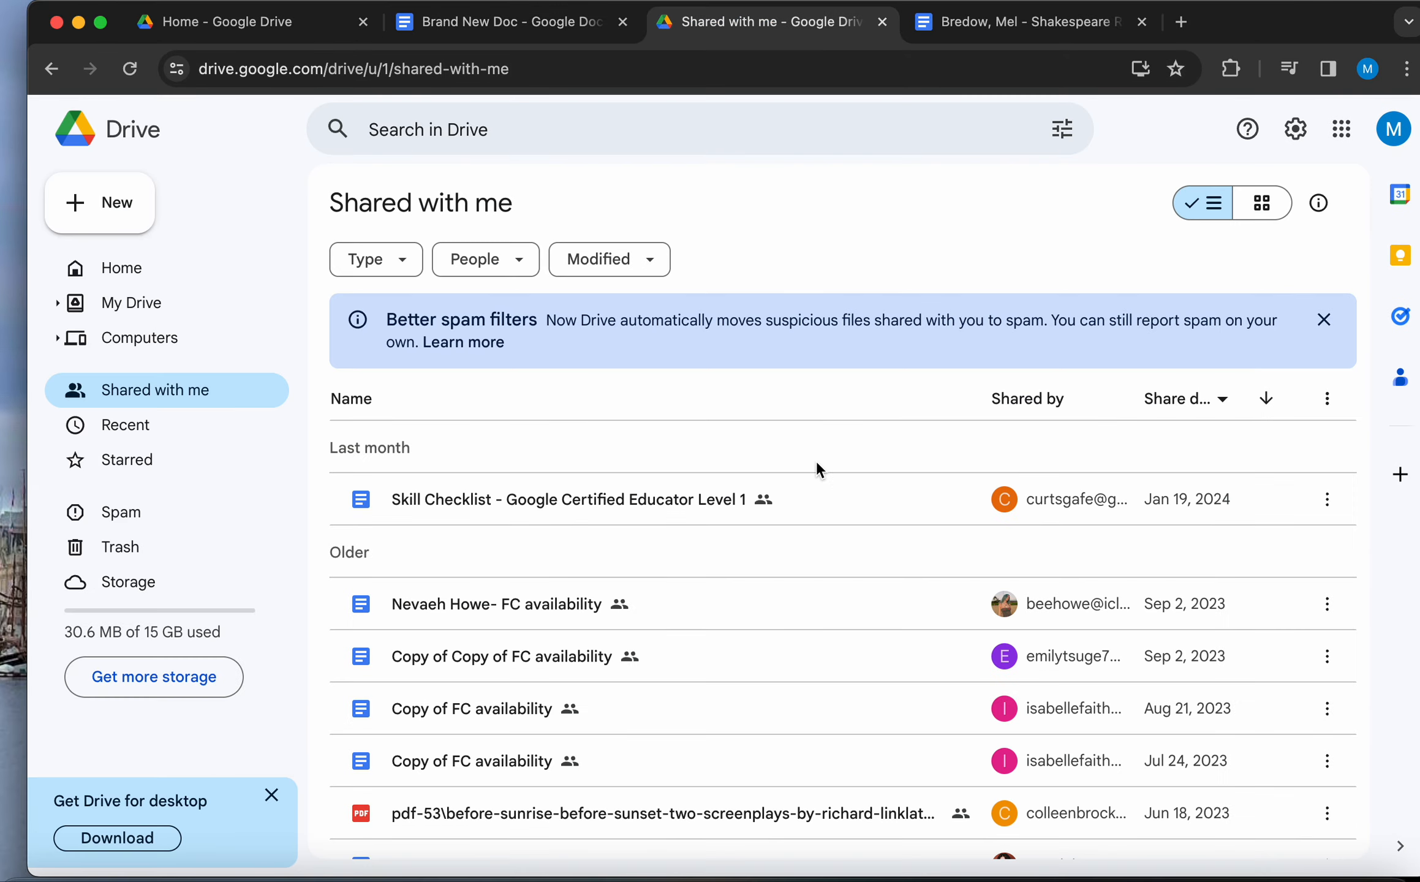
pyautogui.click(138, 71)
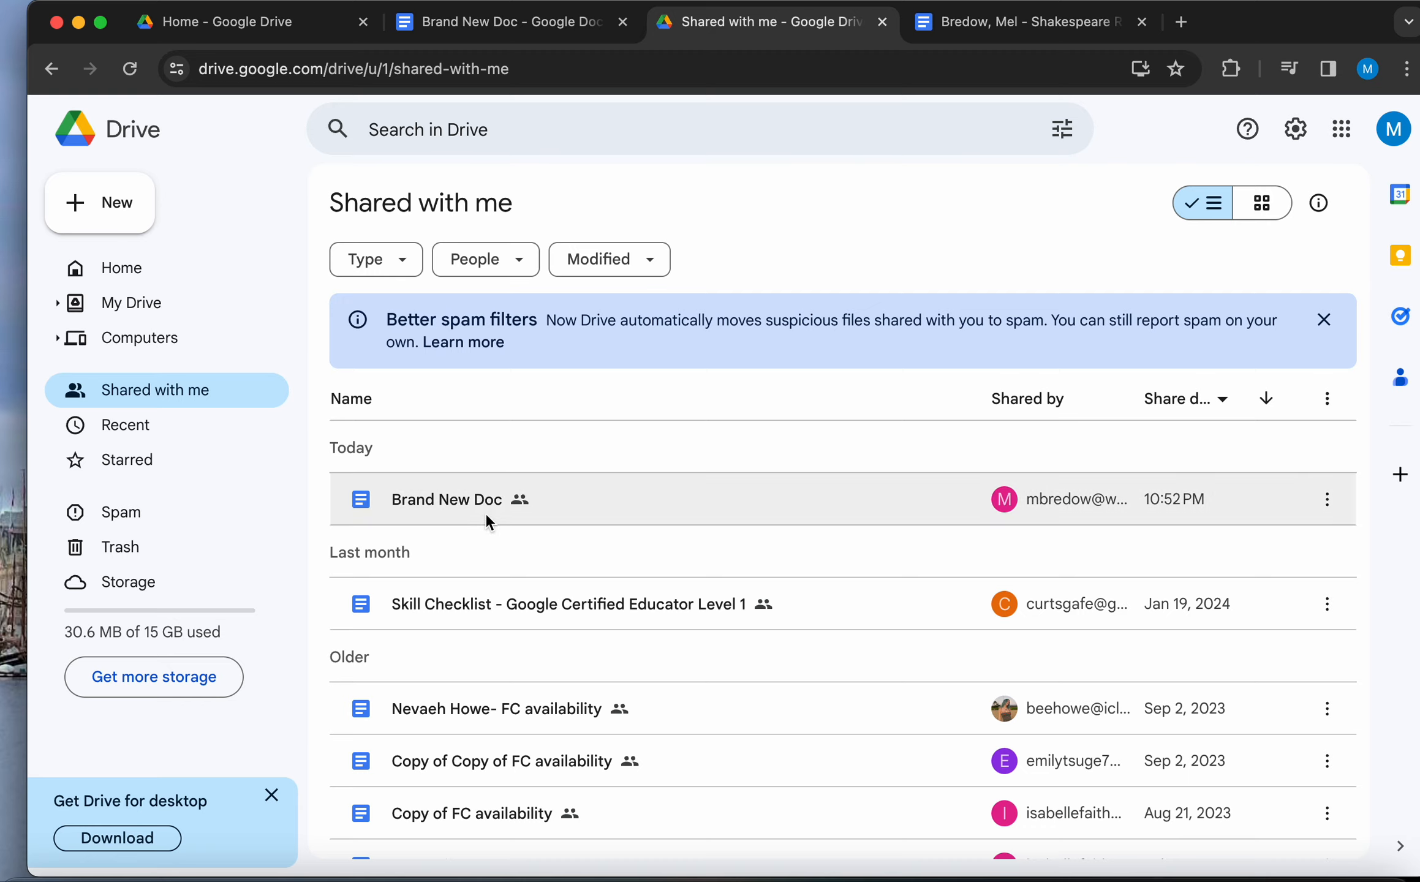
pyautogui.doubleClick(462, 514)
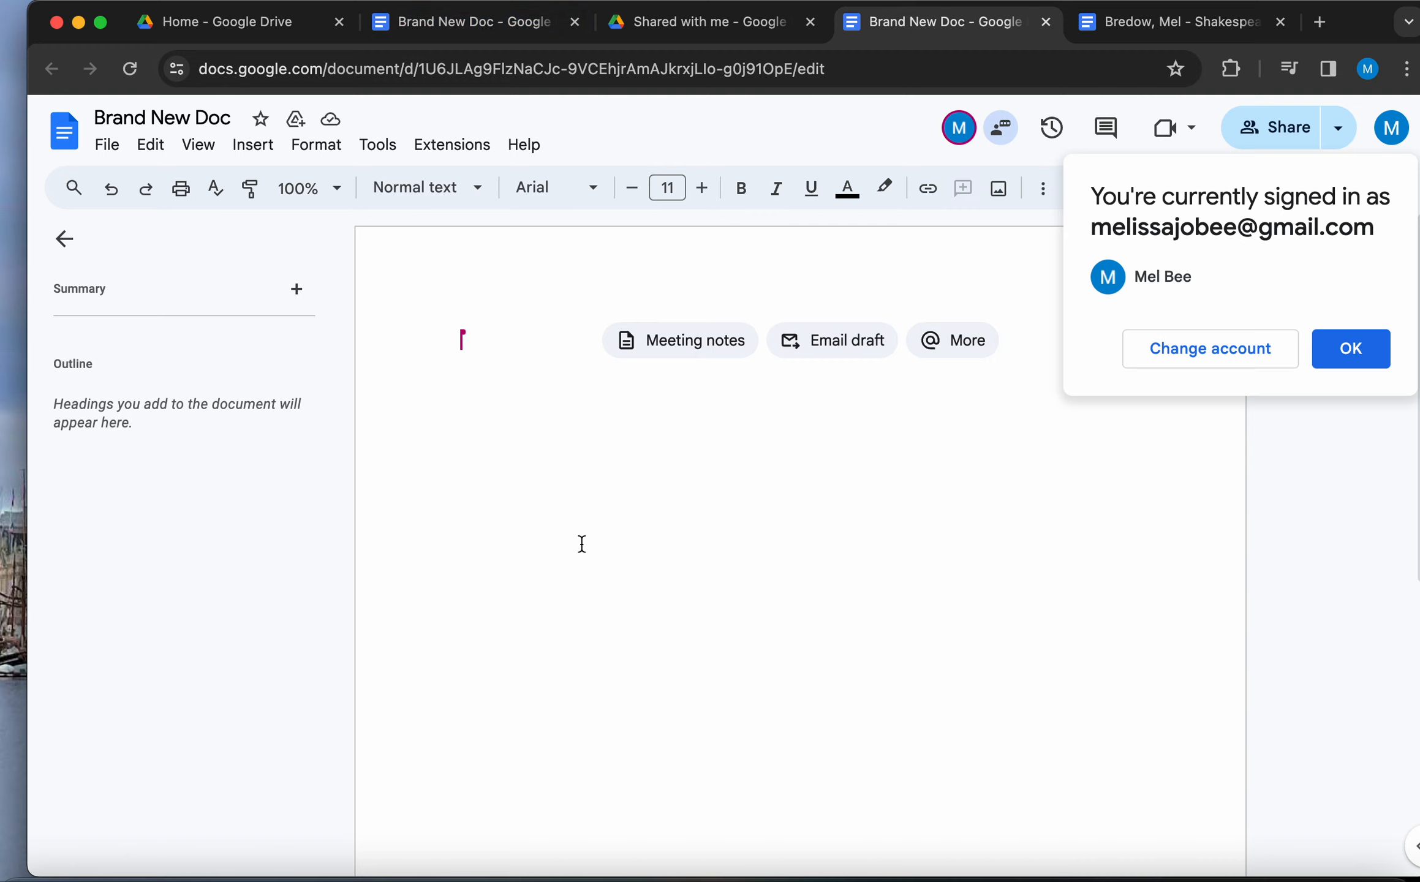
pyautogui.write('Hello')
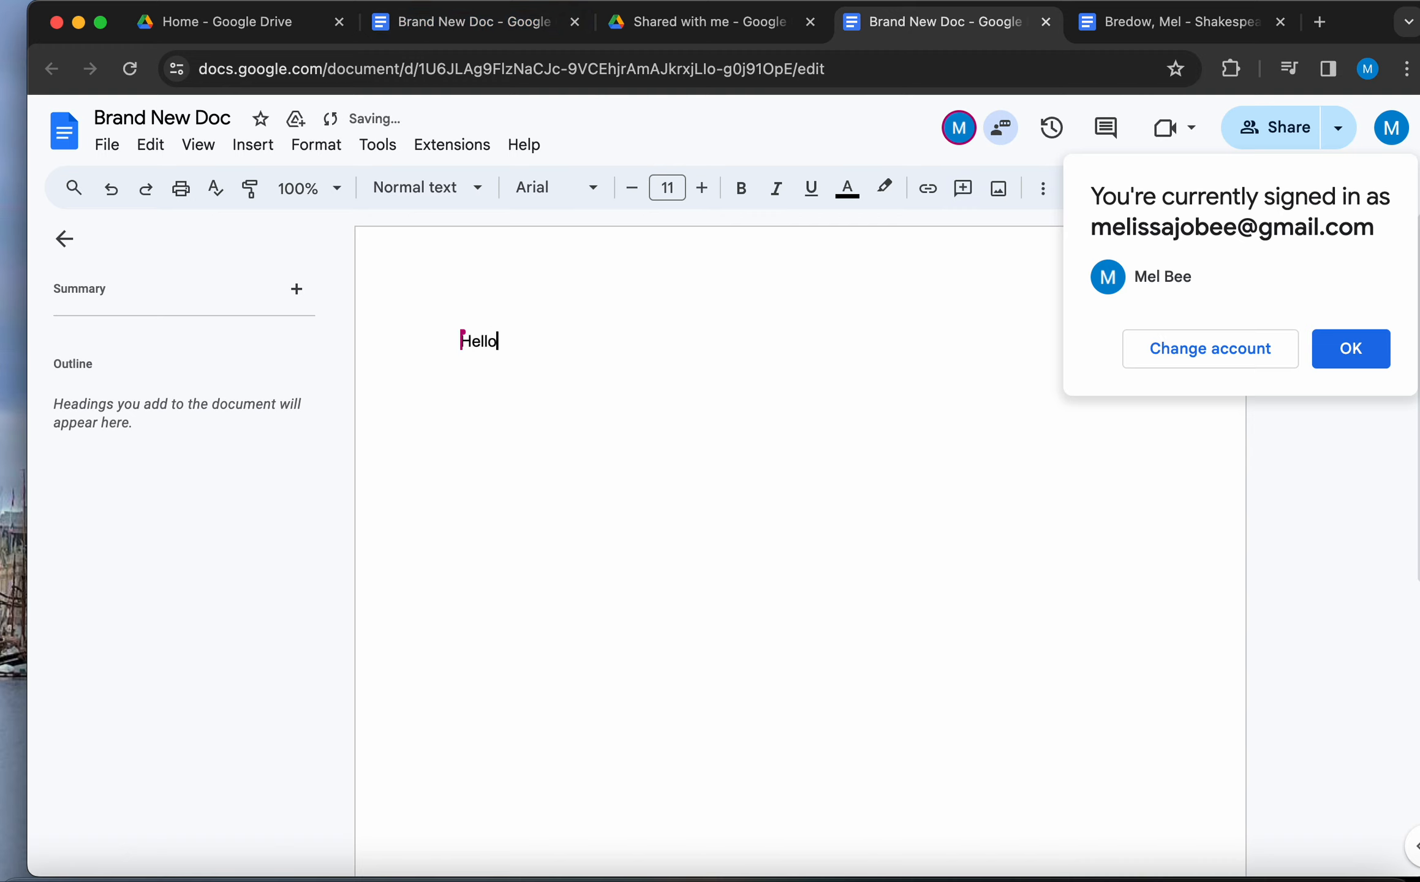
pyautogui.click(1352, 362)
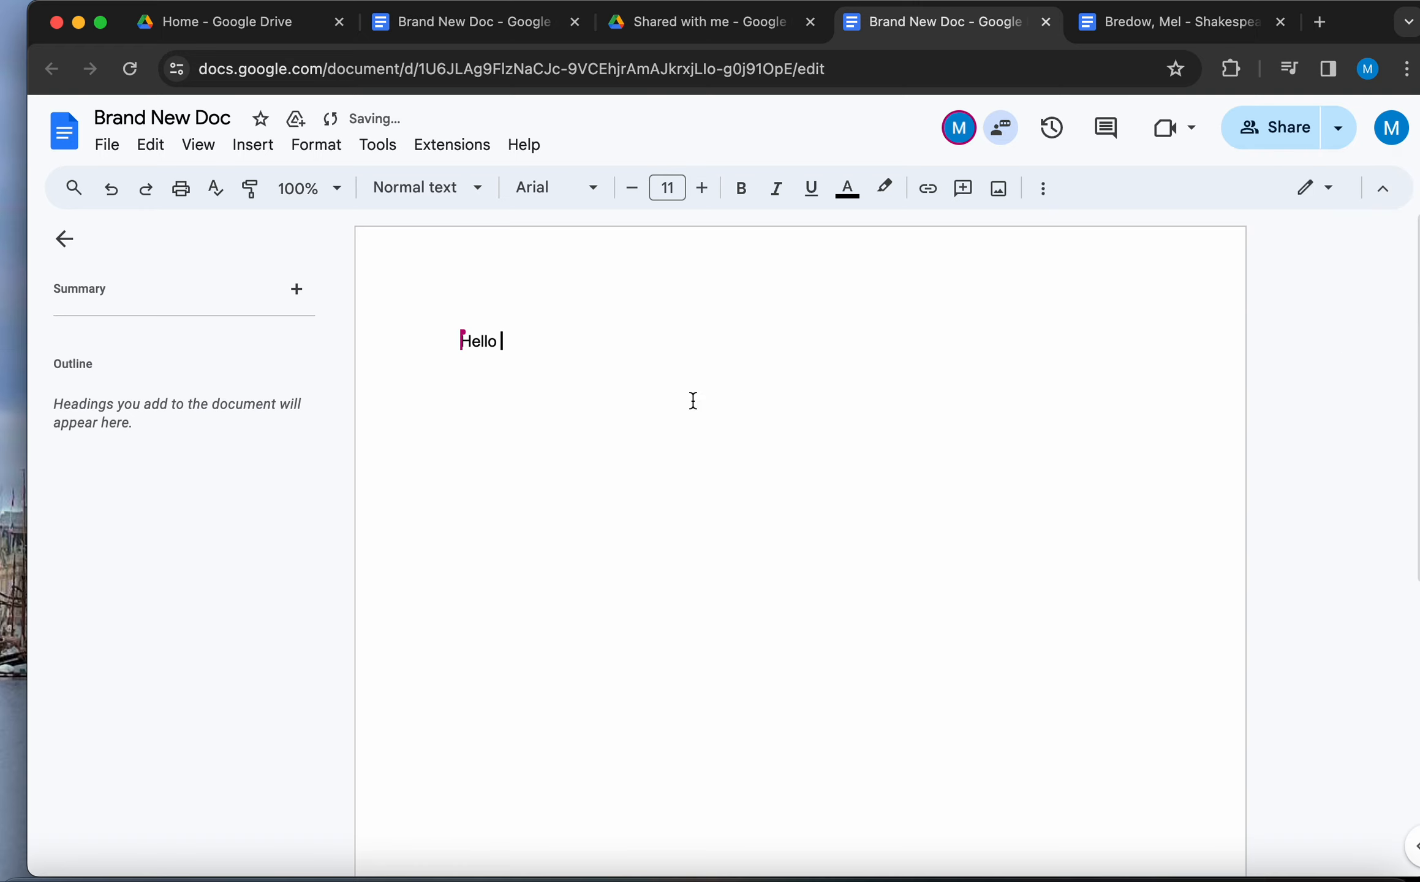
# Step: Add the comment "You should read this" to the word "Hello"
pyautogui.doubleClick(560, 362)
pyautogui.doubleClick(479, 341)
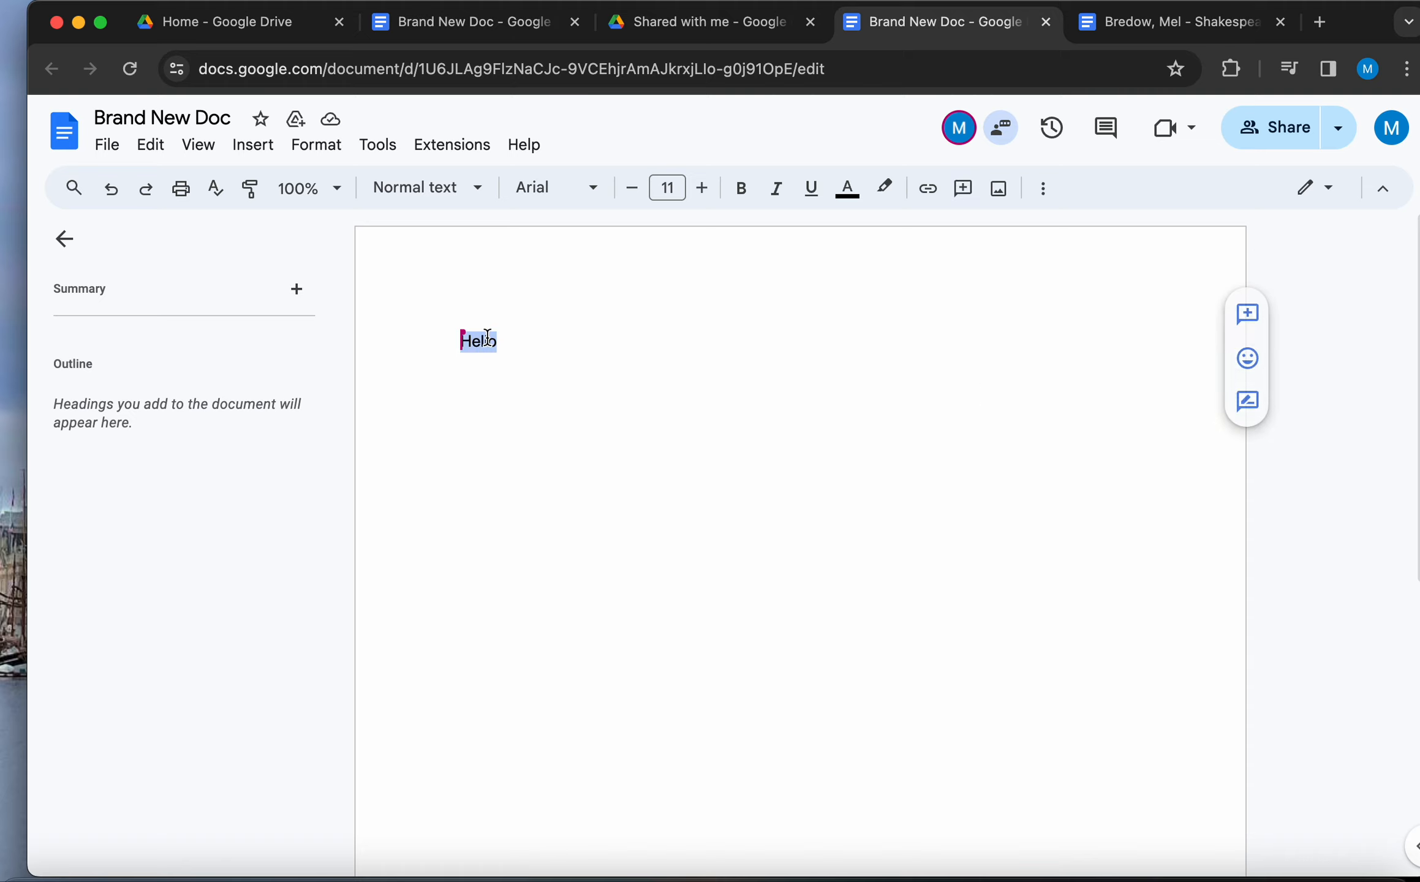
pyautogui.click(1248, 315)
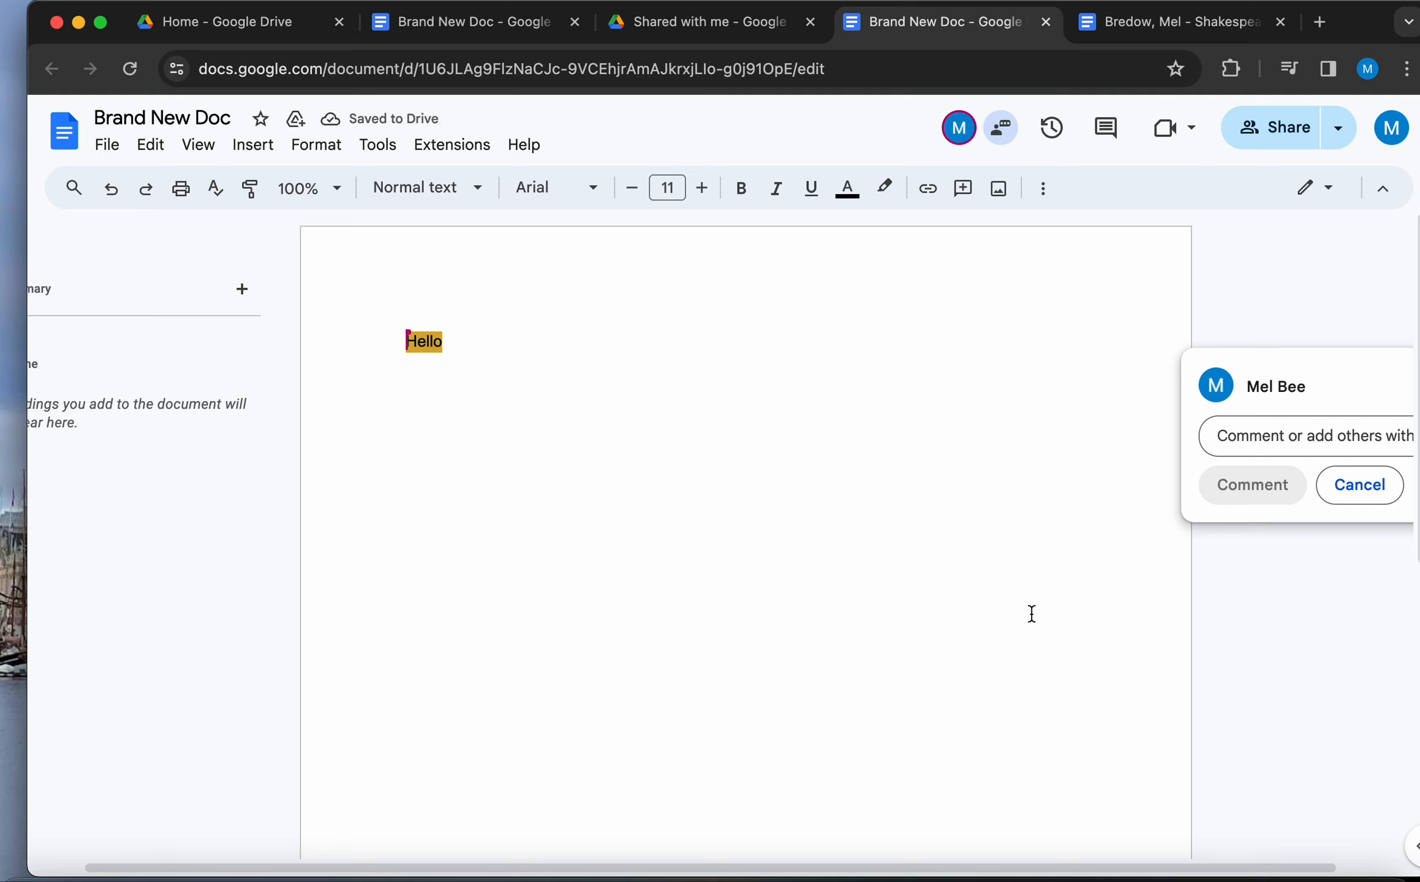
pyautogui.write('You should read')
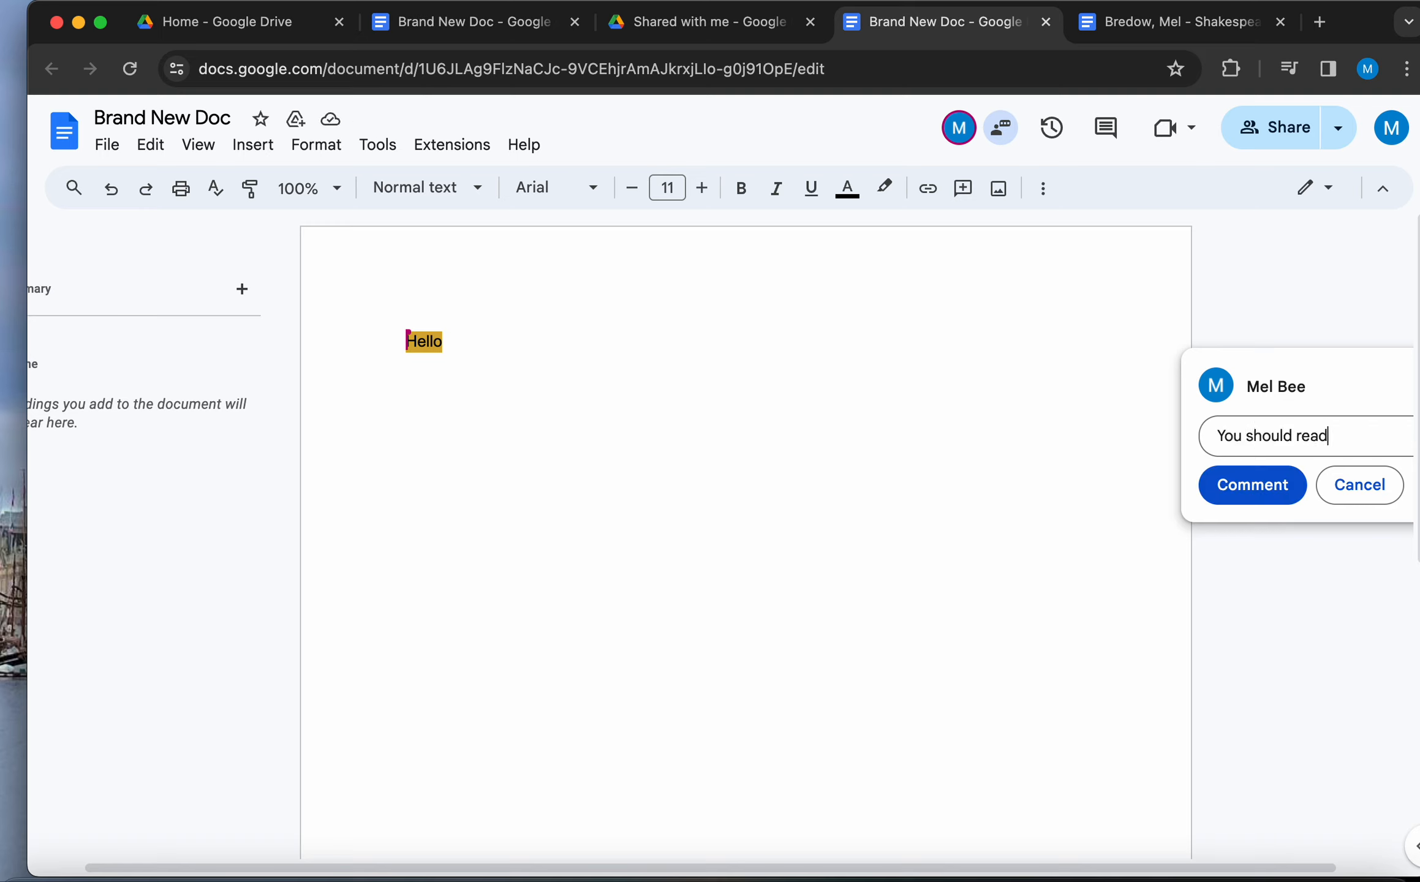
pyautogui.write(' to')
pyautogui.write('his')
pyautogui.click(1244, 487)
pyautogui.click(910, 429)
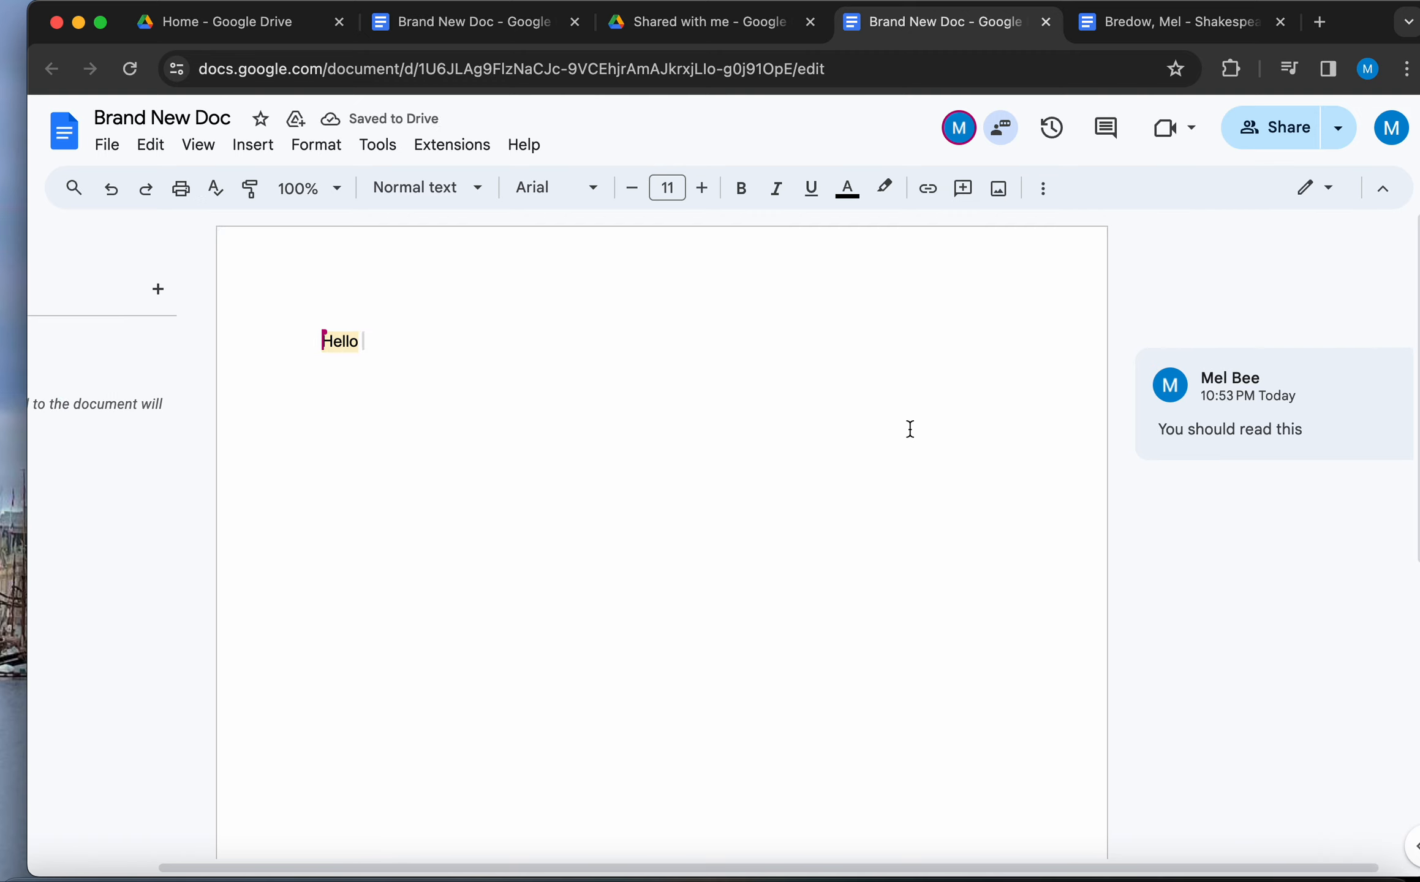
pyautogui.click(1305, 403)
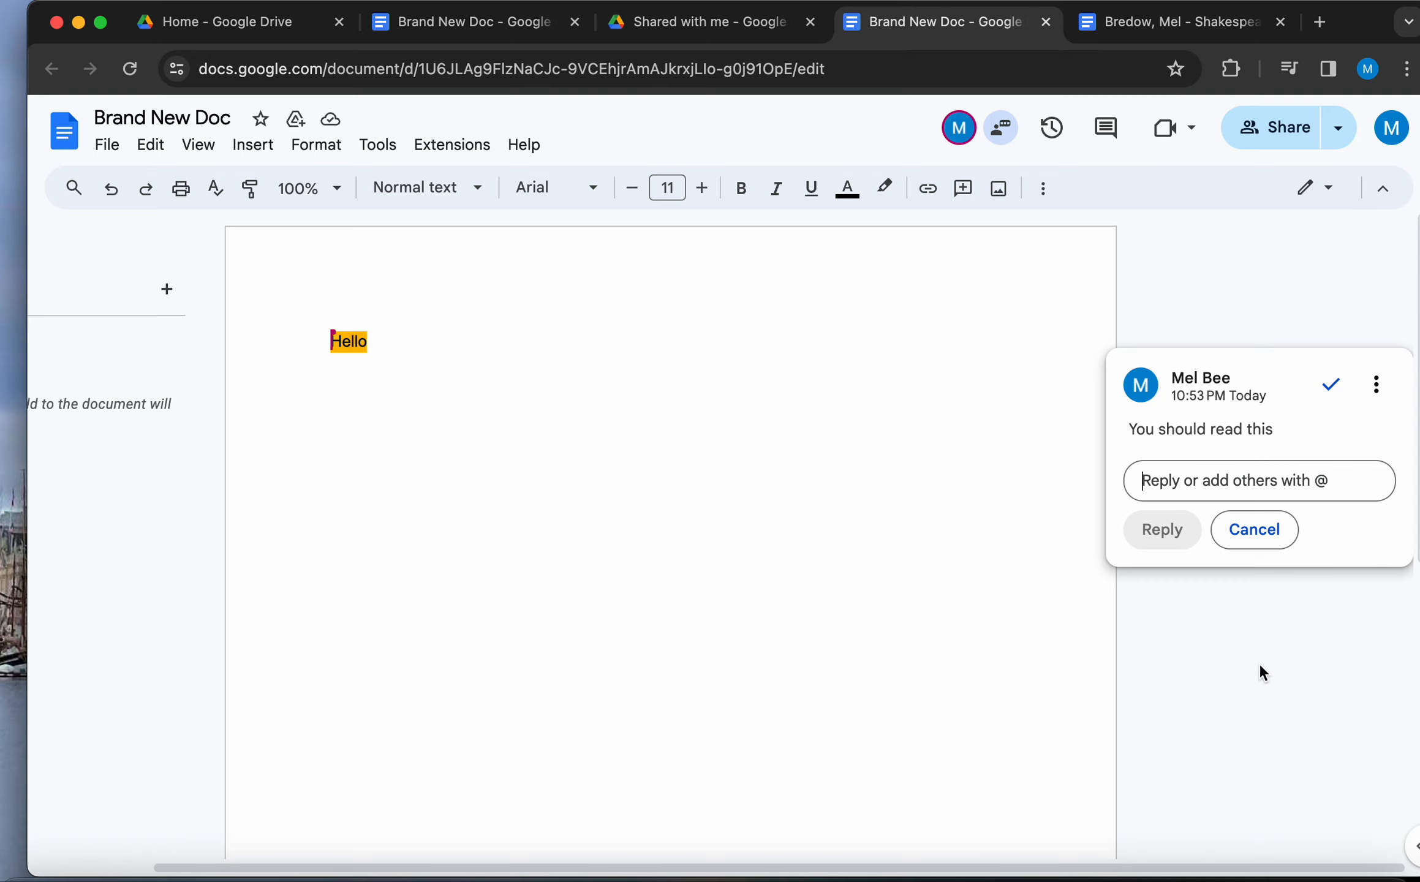
pyautogui.write('@')
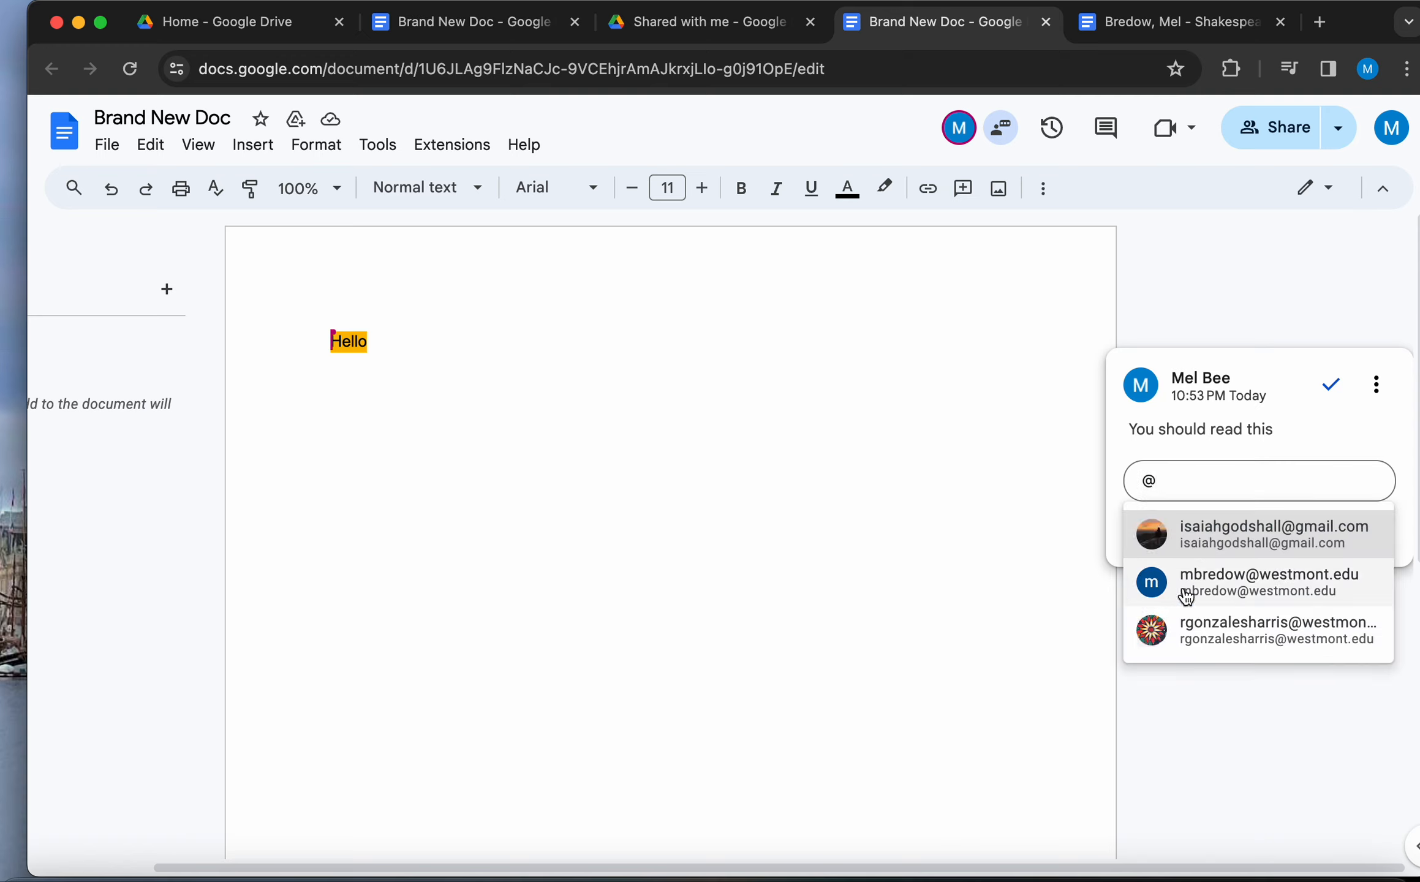
pyautogui.click(1185, 591)
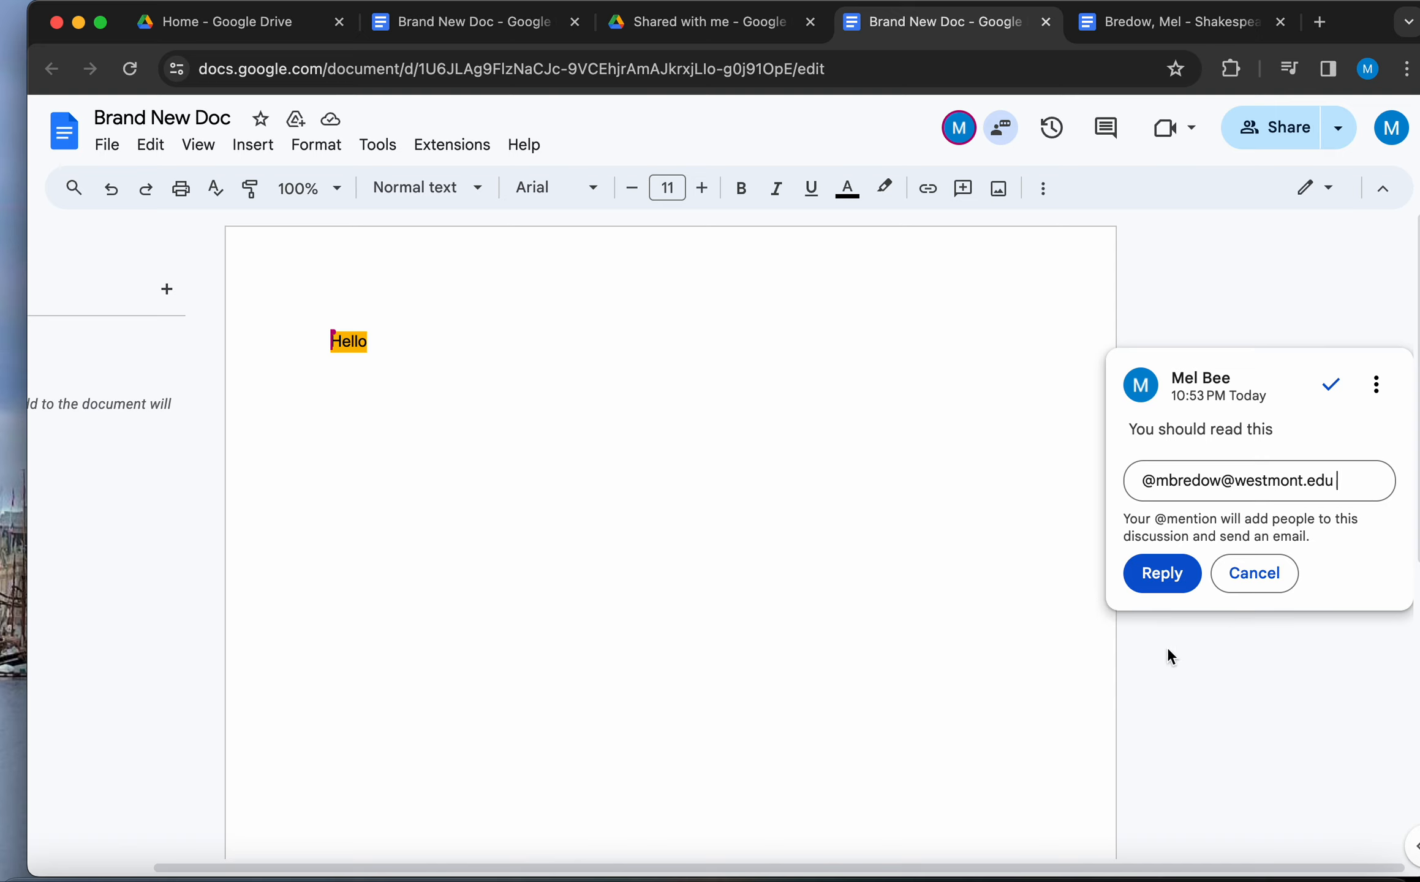
pyautogui.click(1167, 581)
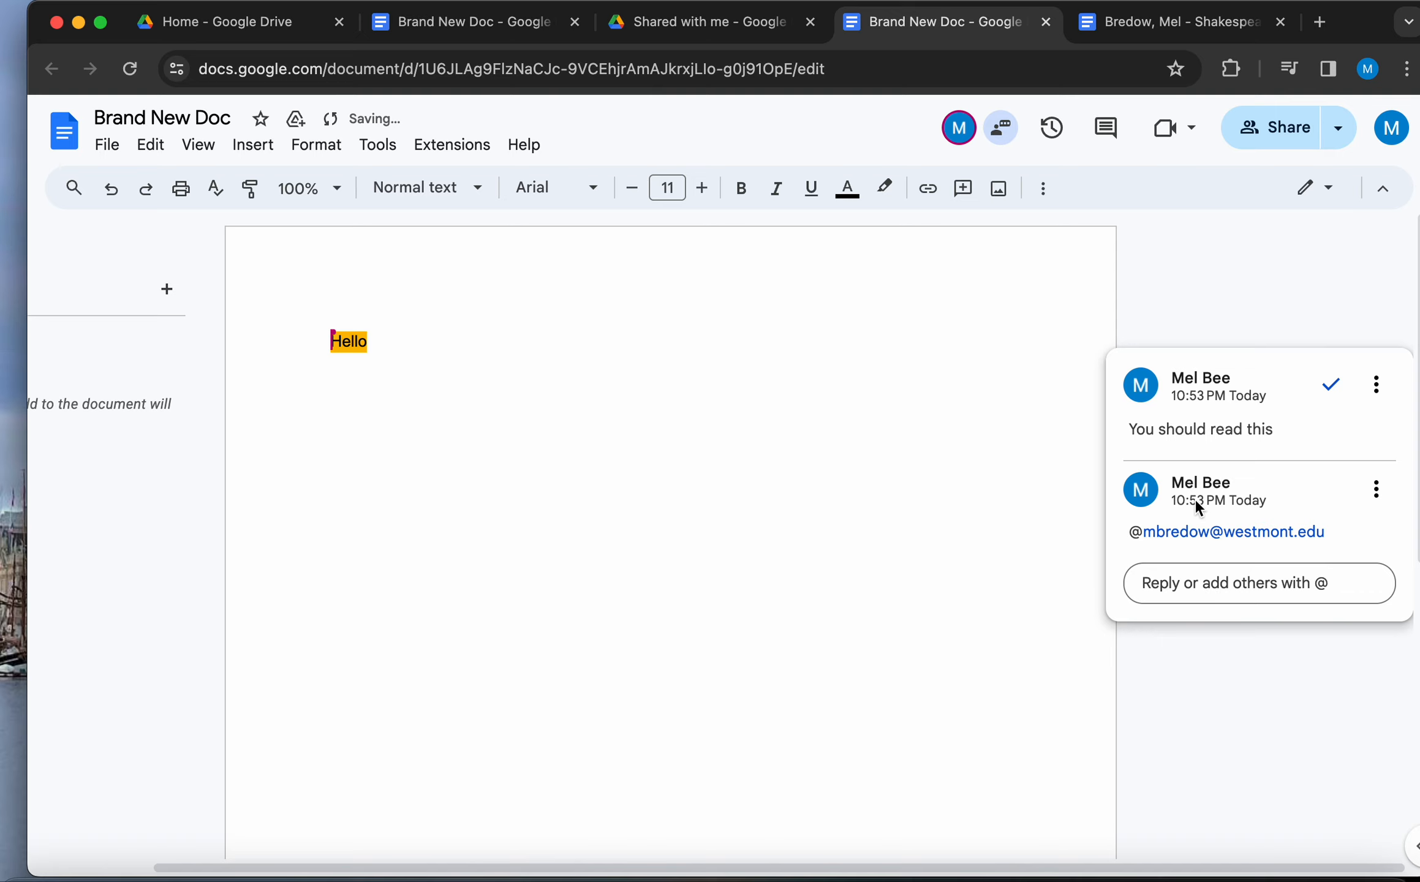
# Step: In the owner's view of Brand New Doc, suggest a new paragraph reading "Hello" below the first line
pyautogui.click(504, 26)
pyautogui.hscroll(5, 1005, 616)
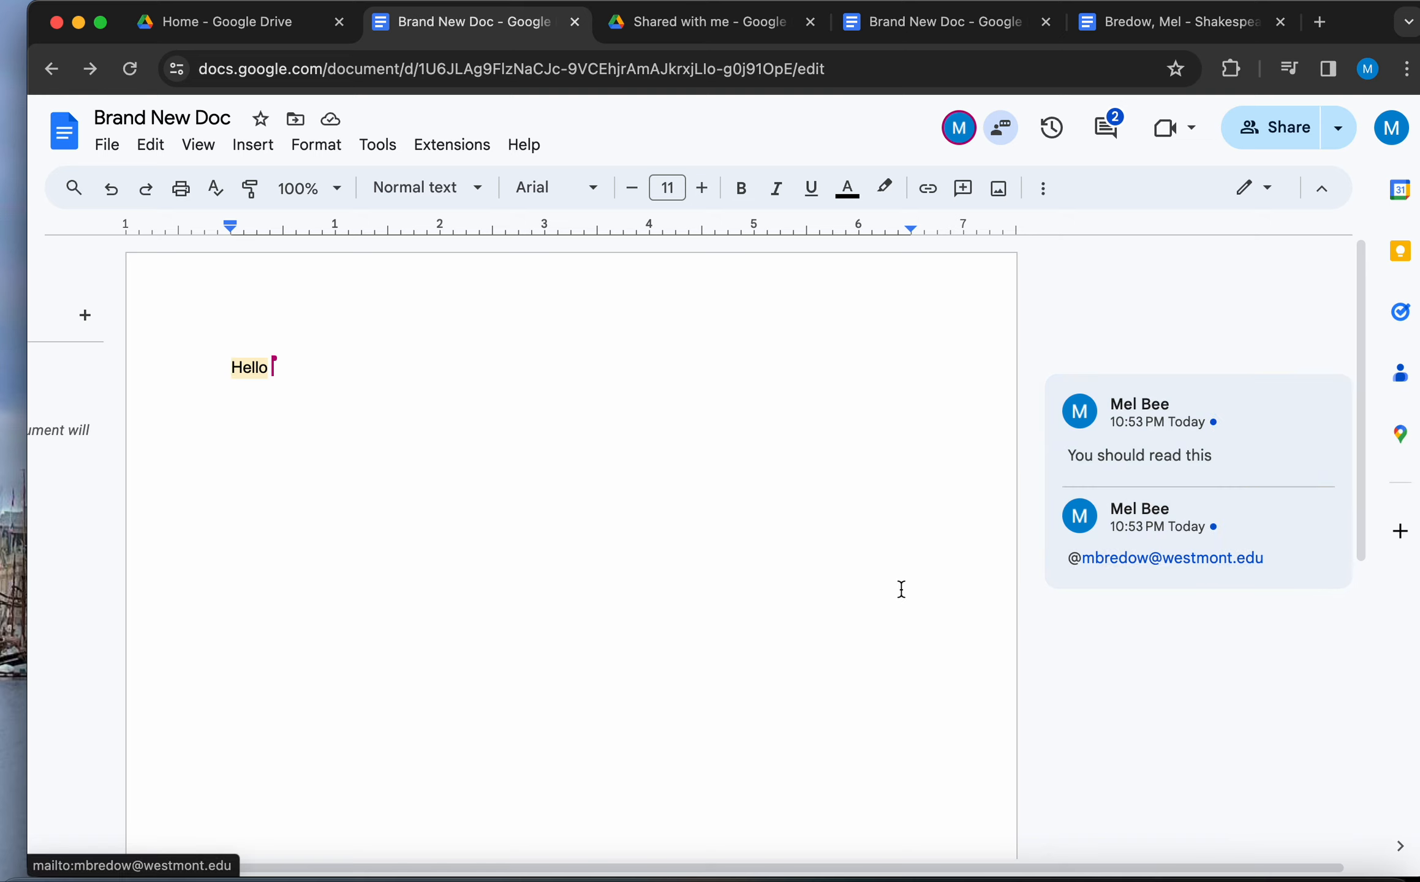
pyautogui.hscroll(-2, 901, 590)
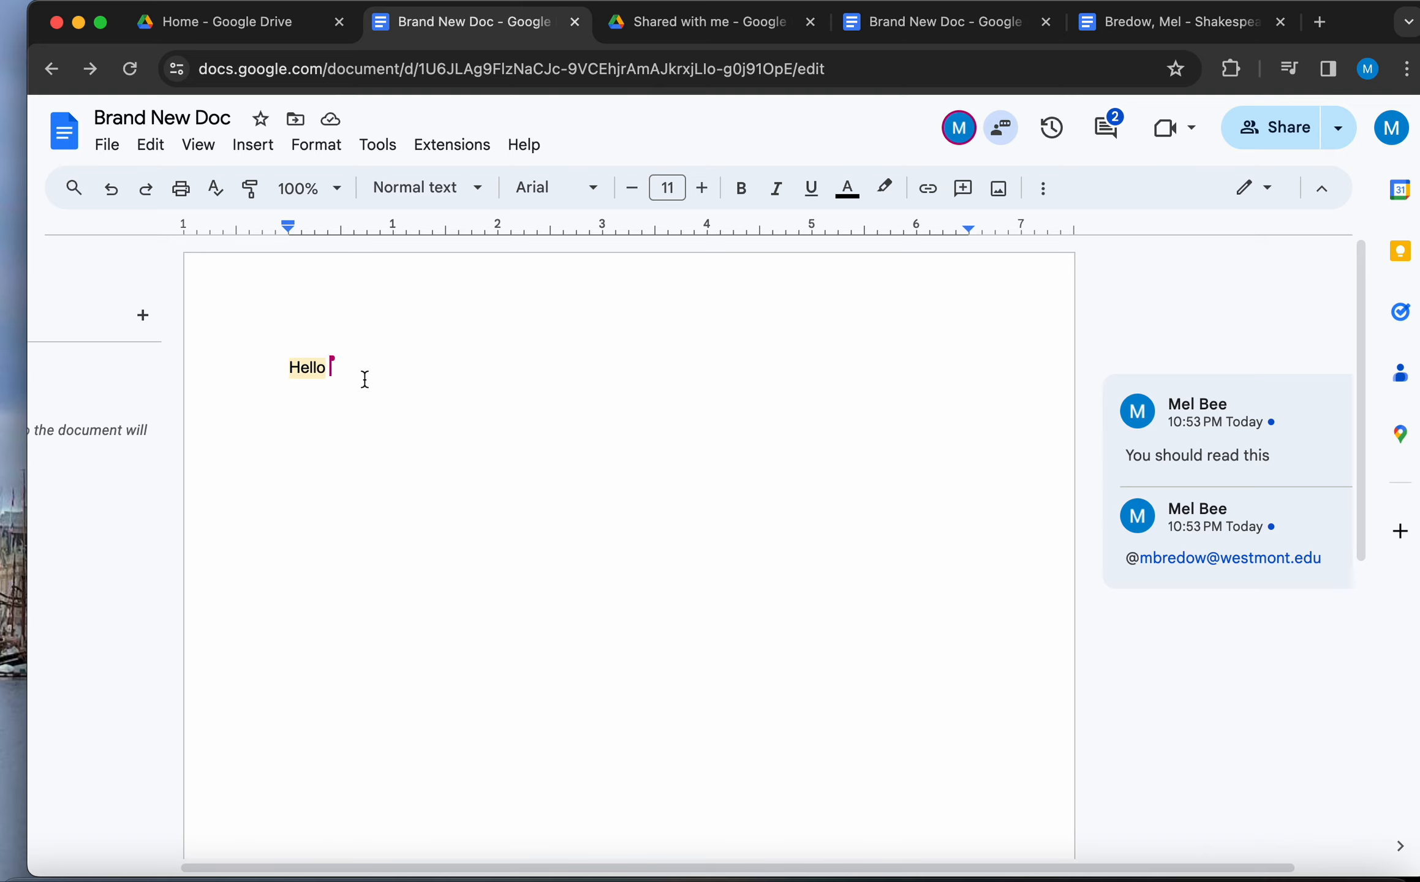
pyautogui.moveTo(1077, 392)
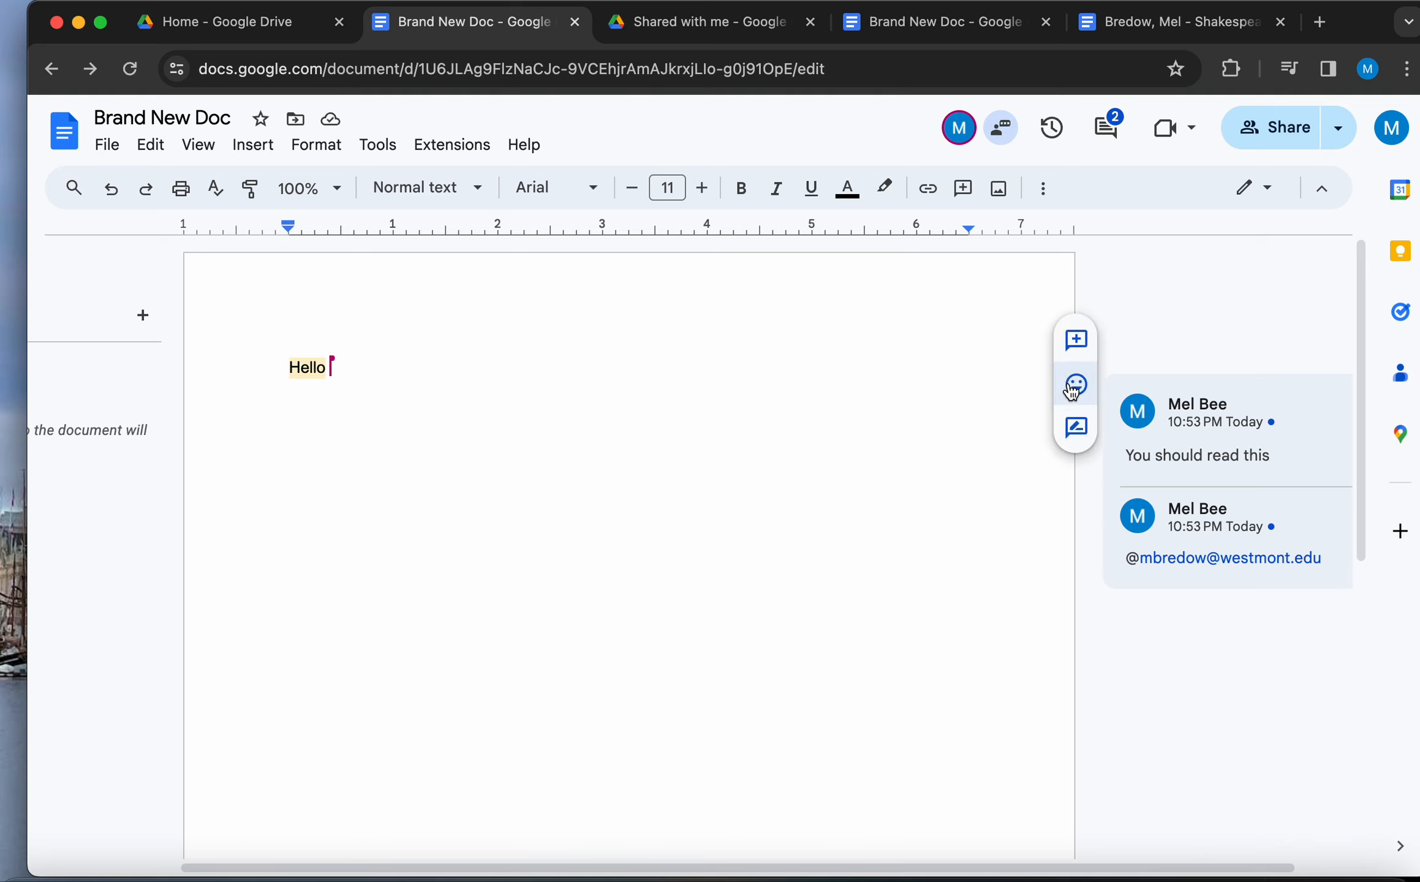
pyautogui.click(1078, 427)
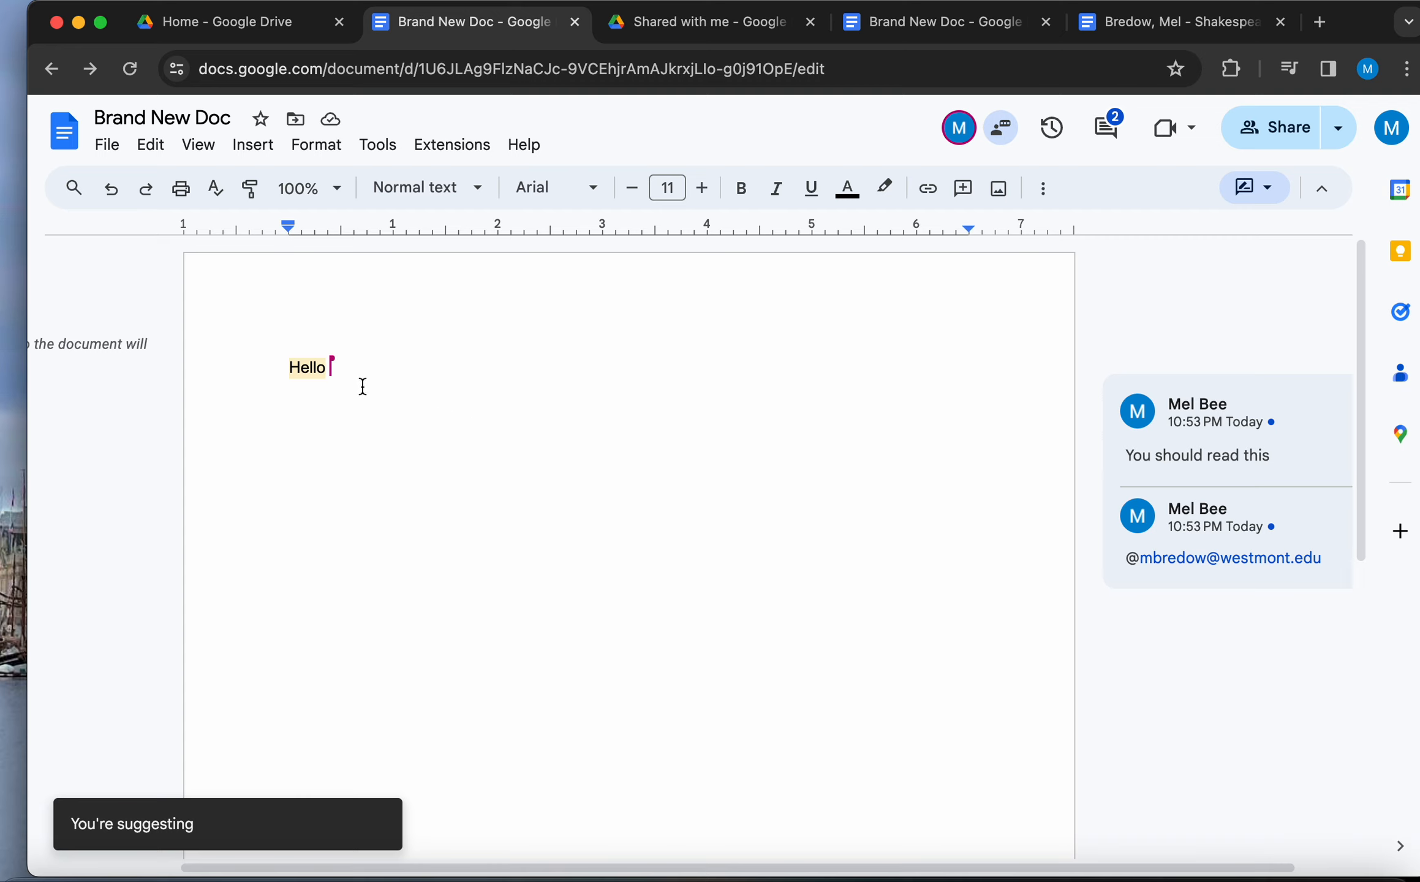
pyautogui.press('Return')
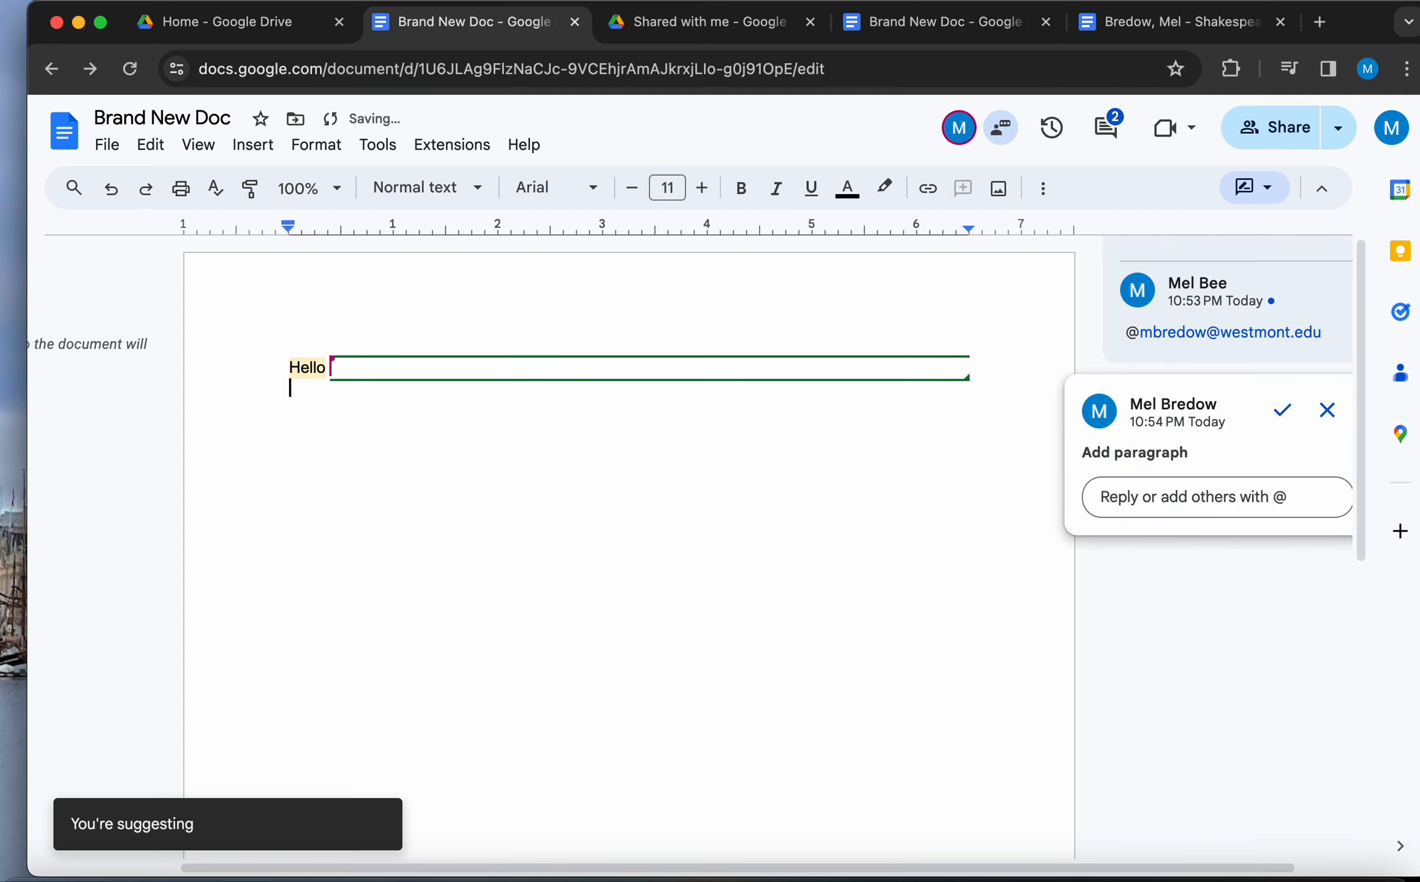
pyautogui.write('He')
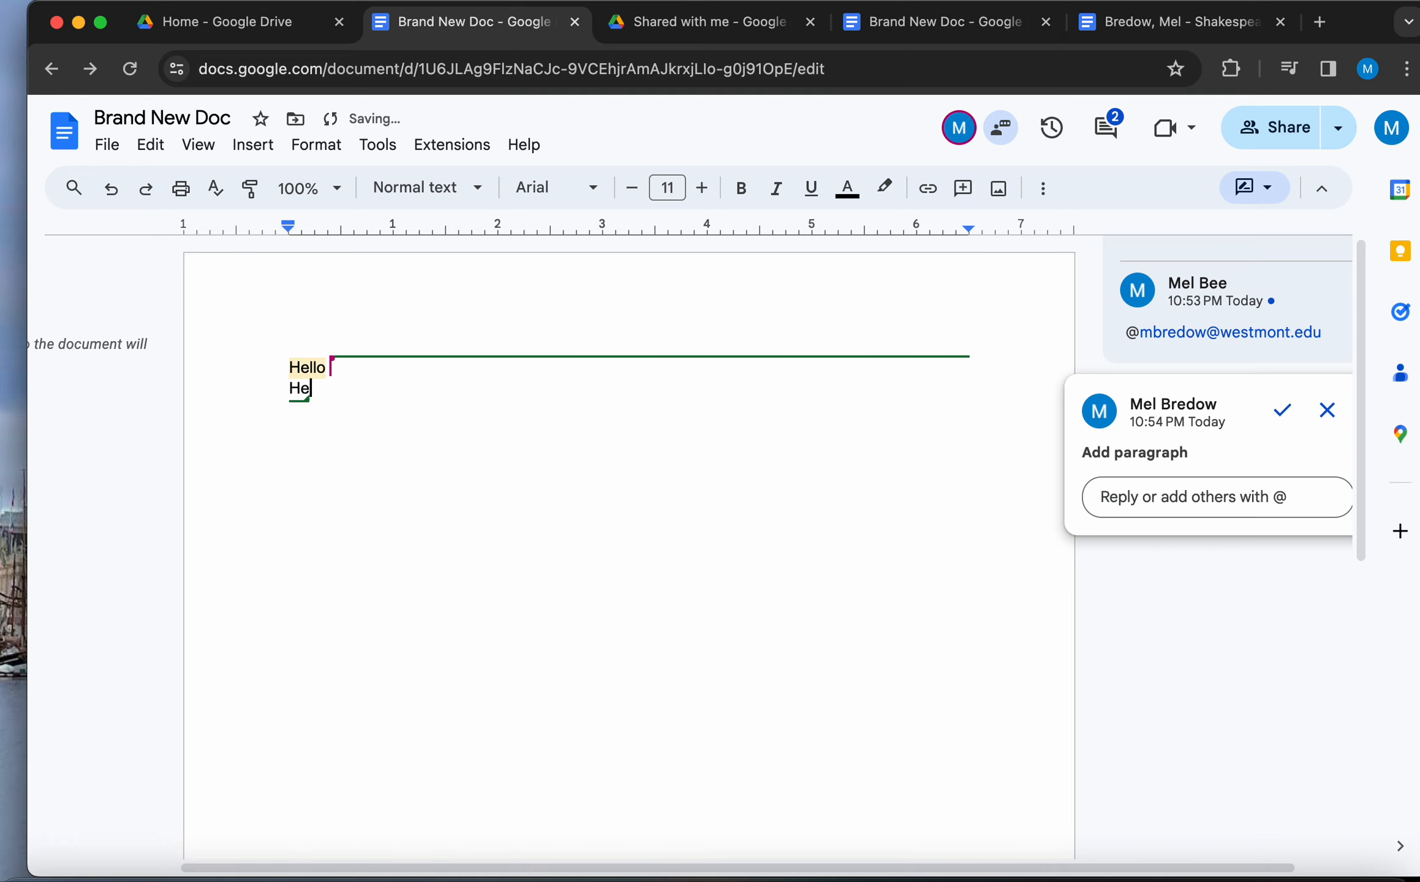
pyautogui.write('llo')
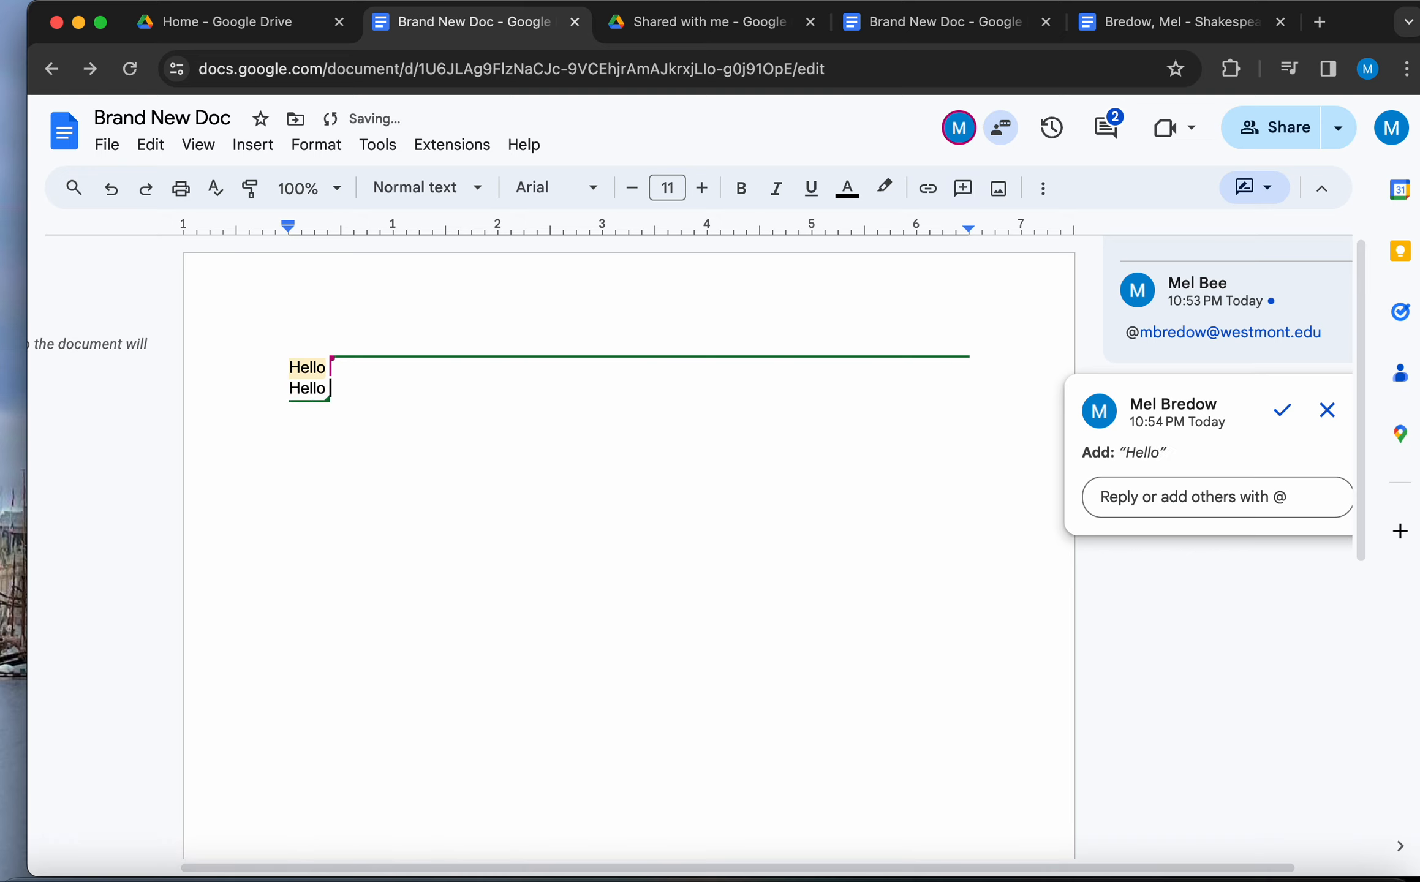
# Step: Return to the collaborator's view of the document and accept the suggested addition of "Hello"
pyautogui.click(907, 30)
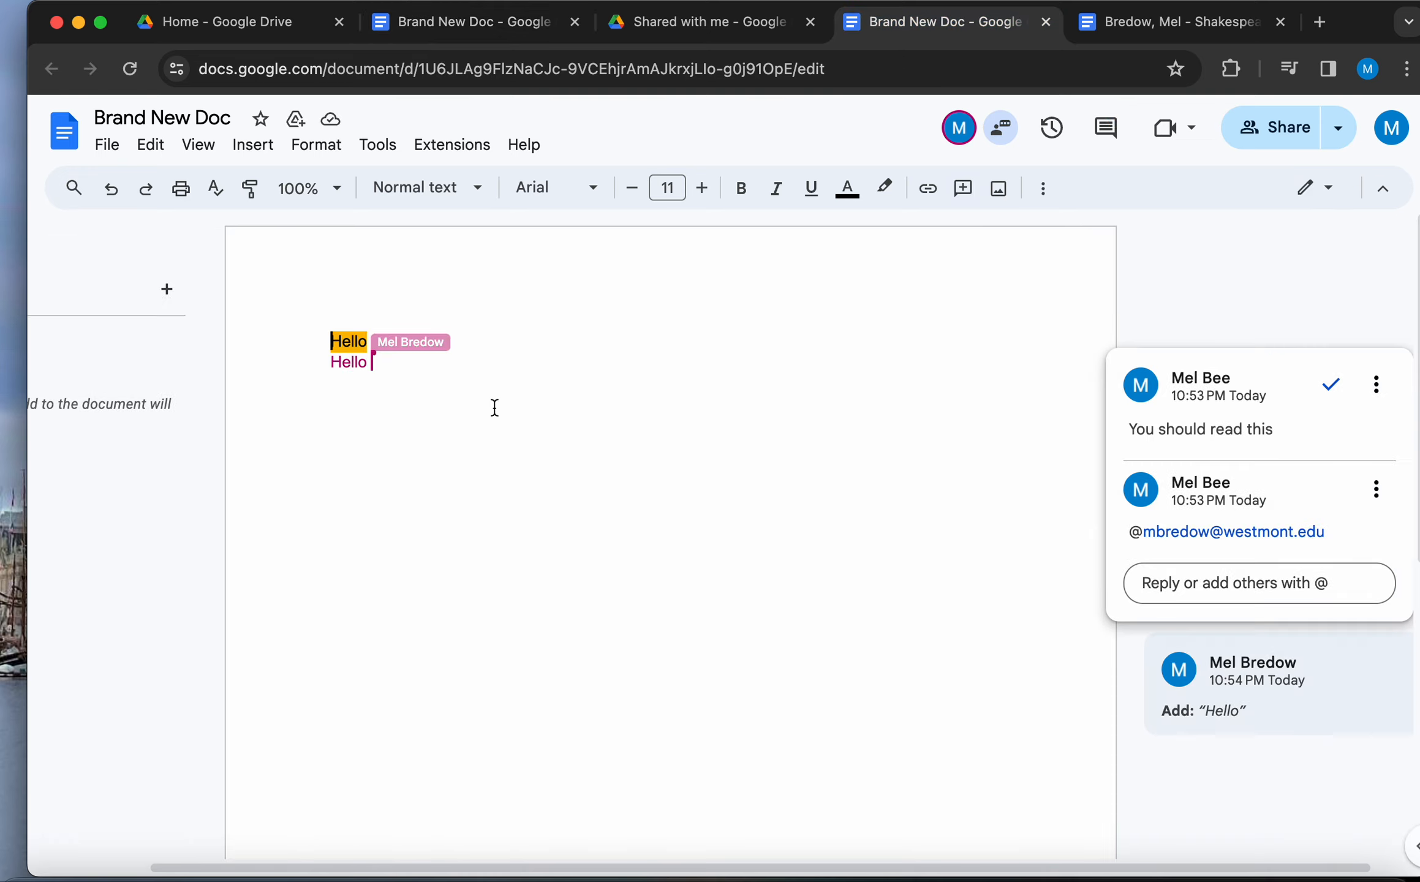
pyautogui.moveTo(1164, 685)
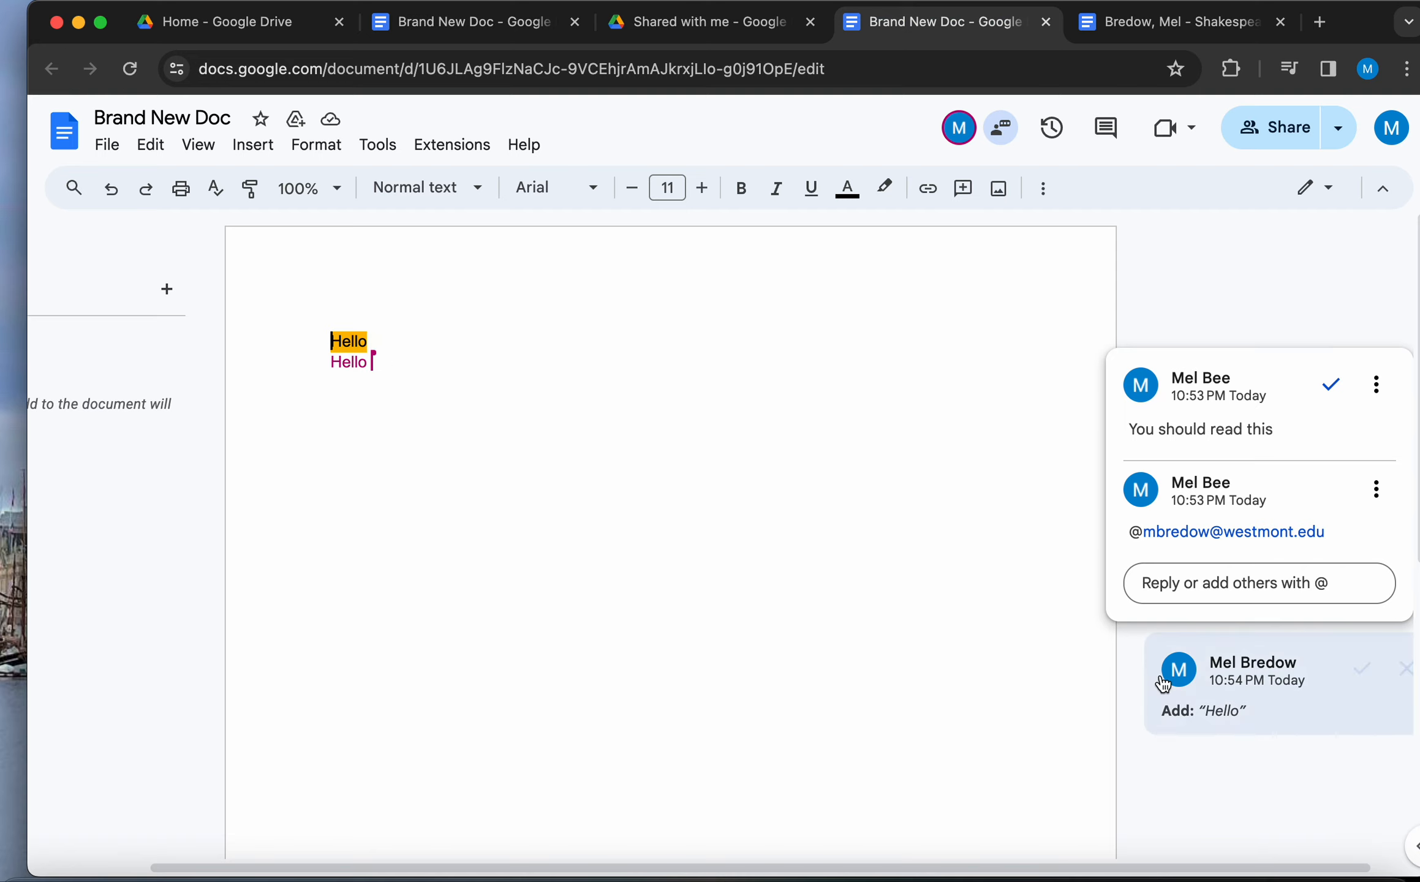
pyautogui.click(1270, 690)
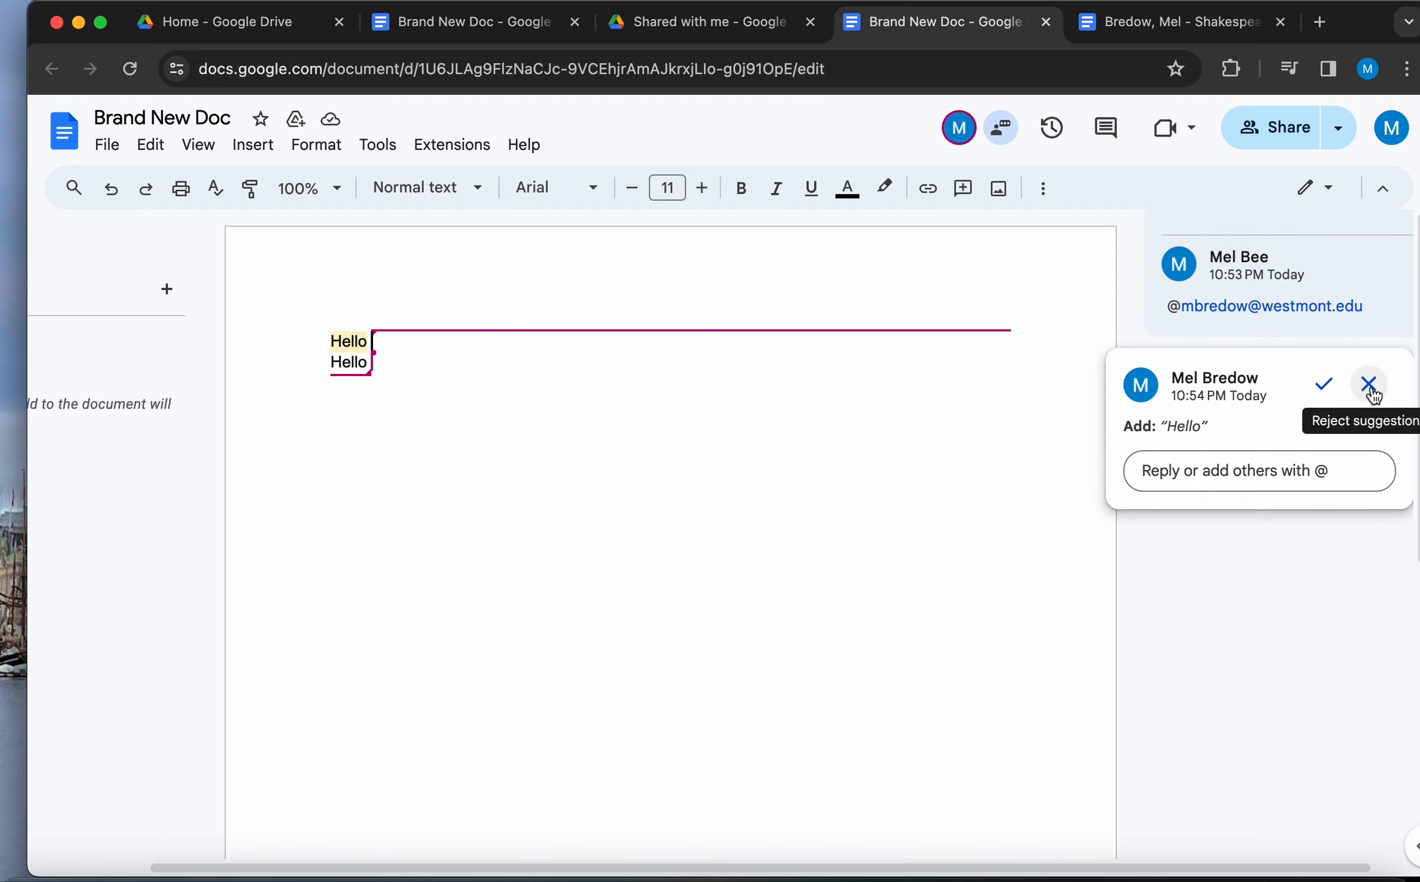
pyautogui.click(1324, 384)
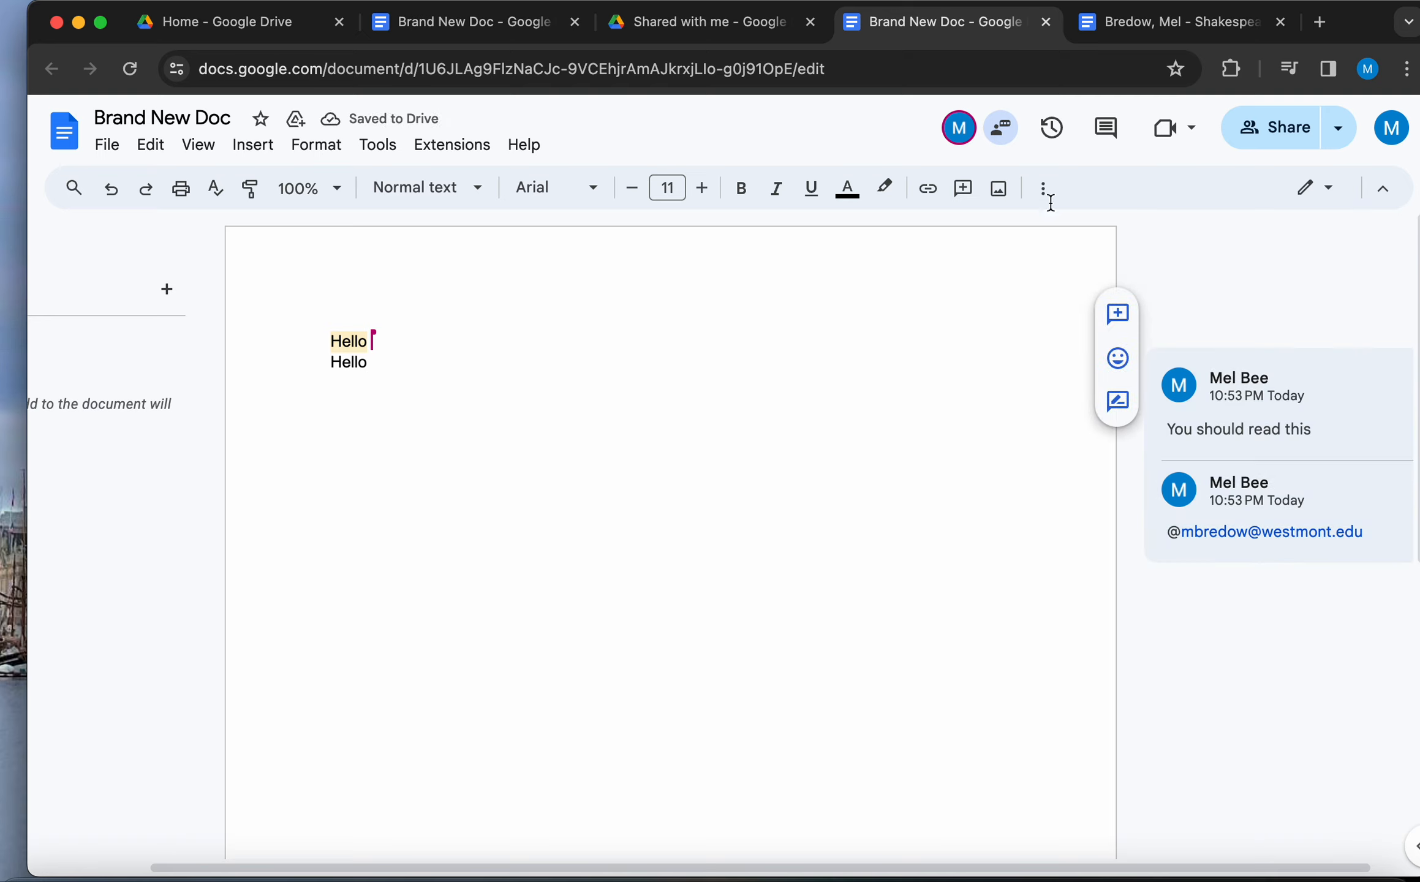
# Step: Restore the February 1, 10:52 PM version of the document from the version history
pyautogui.click(1047, 144)
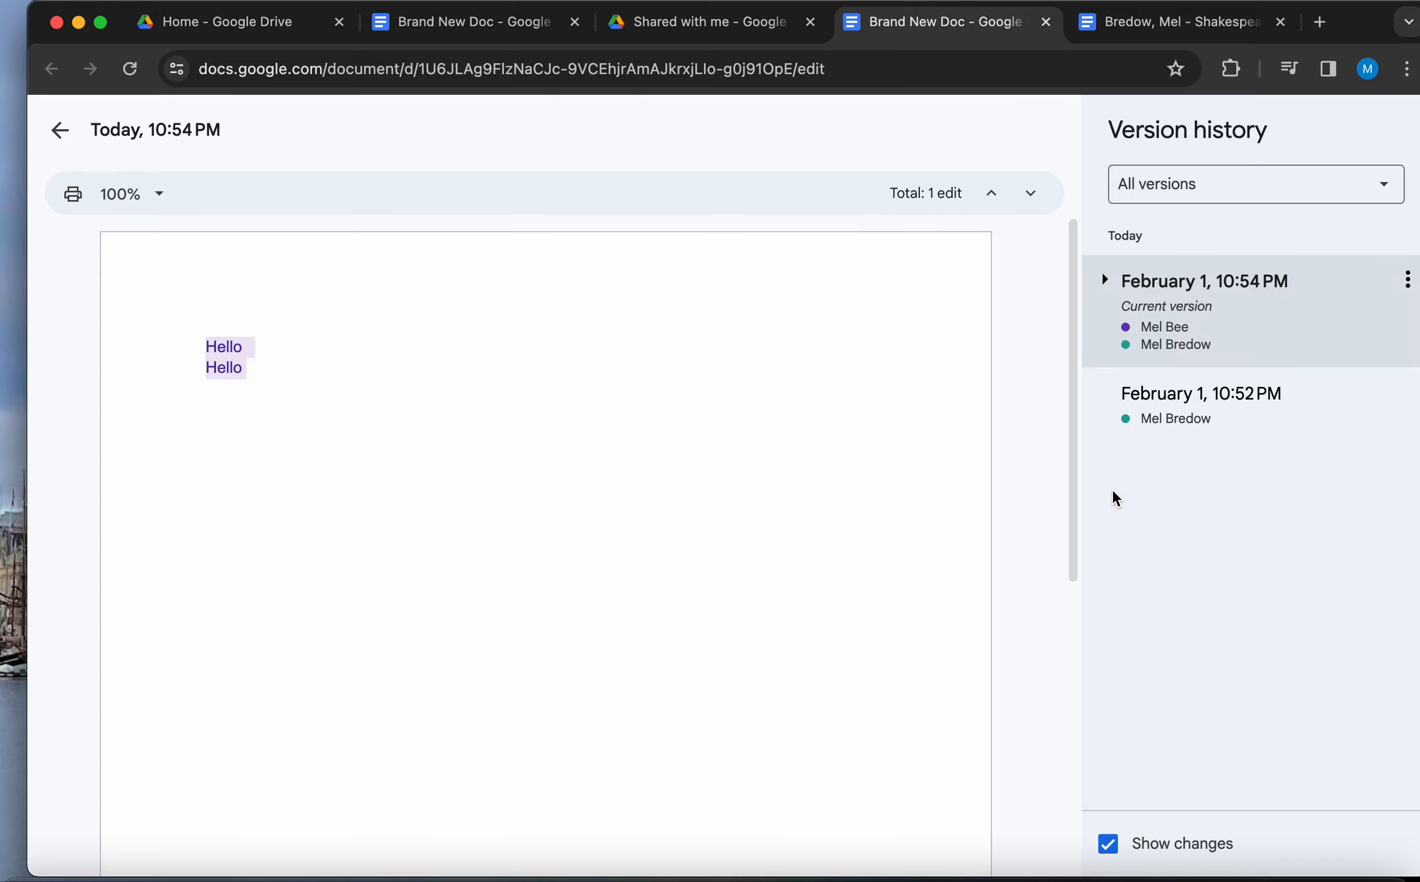
pyautogui.click(1258, 409)
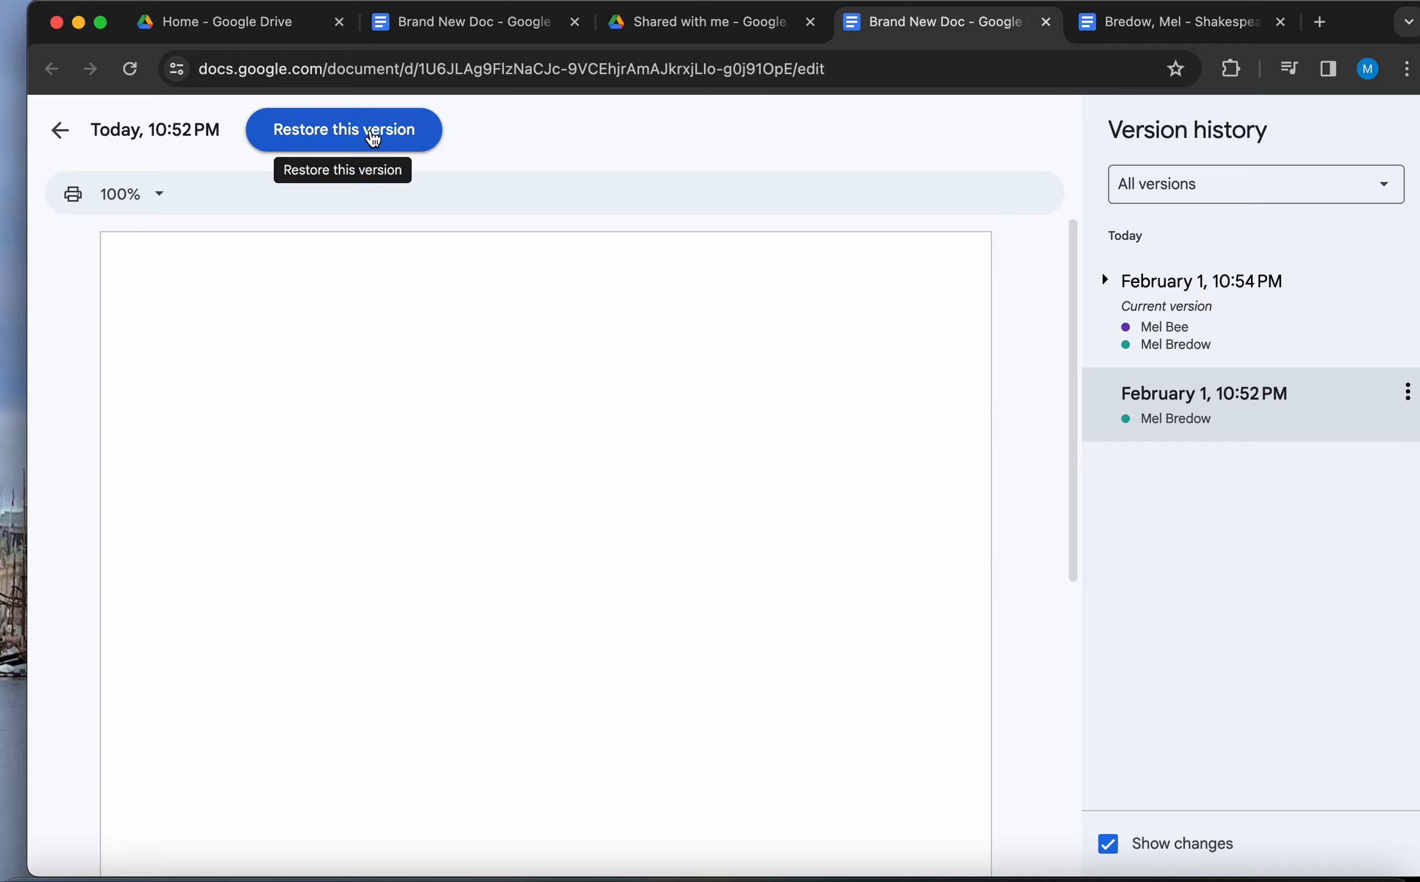
pyautogui.click(373, 138)
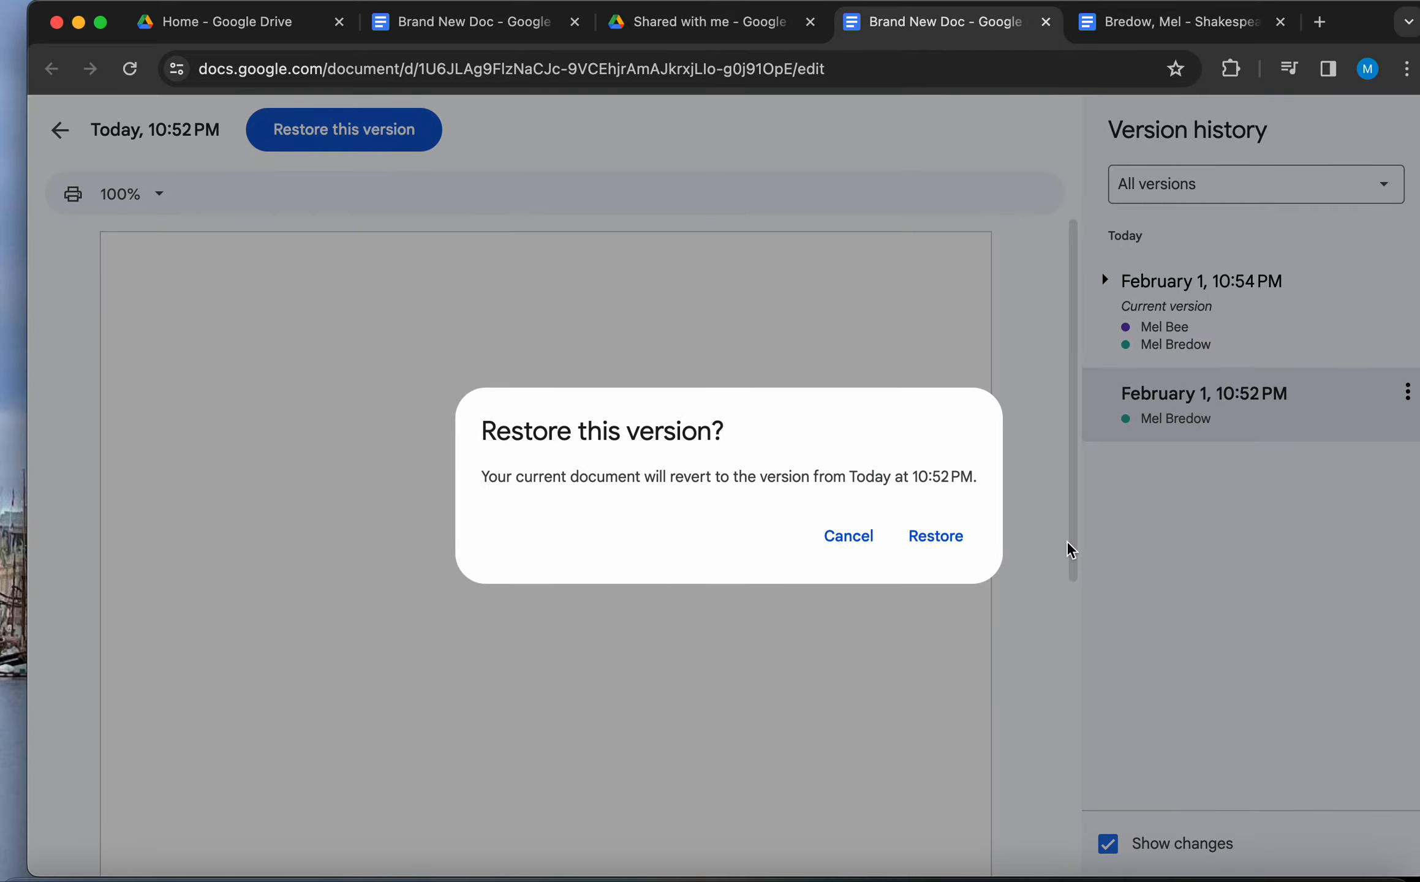
pyautogui.click(935, 536)
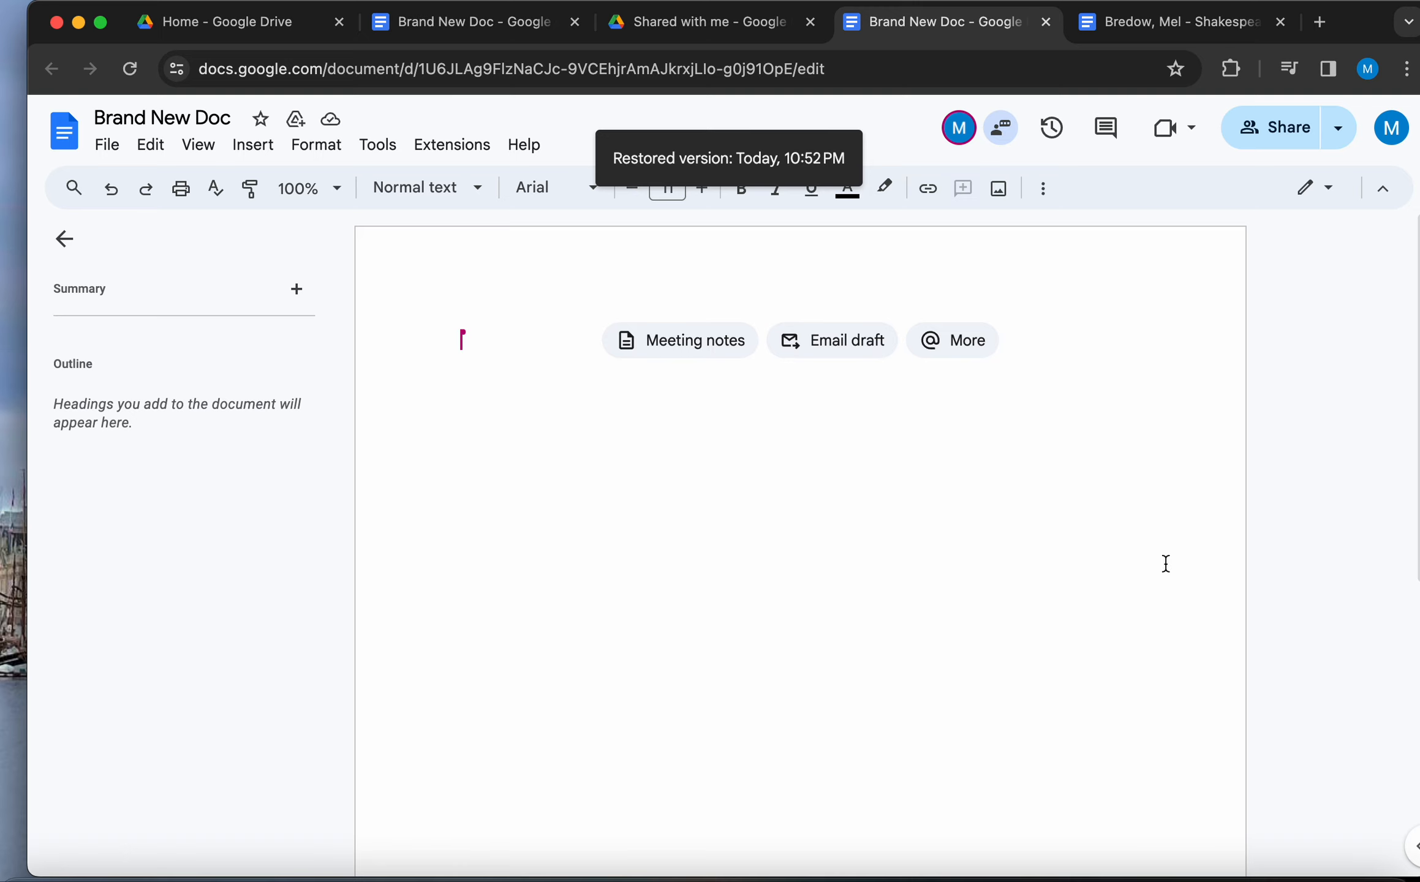
# Step: Check the list of all comments and enter "Hello" in the blank document
pyautogui.click(1113, 141)
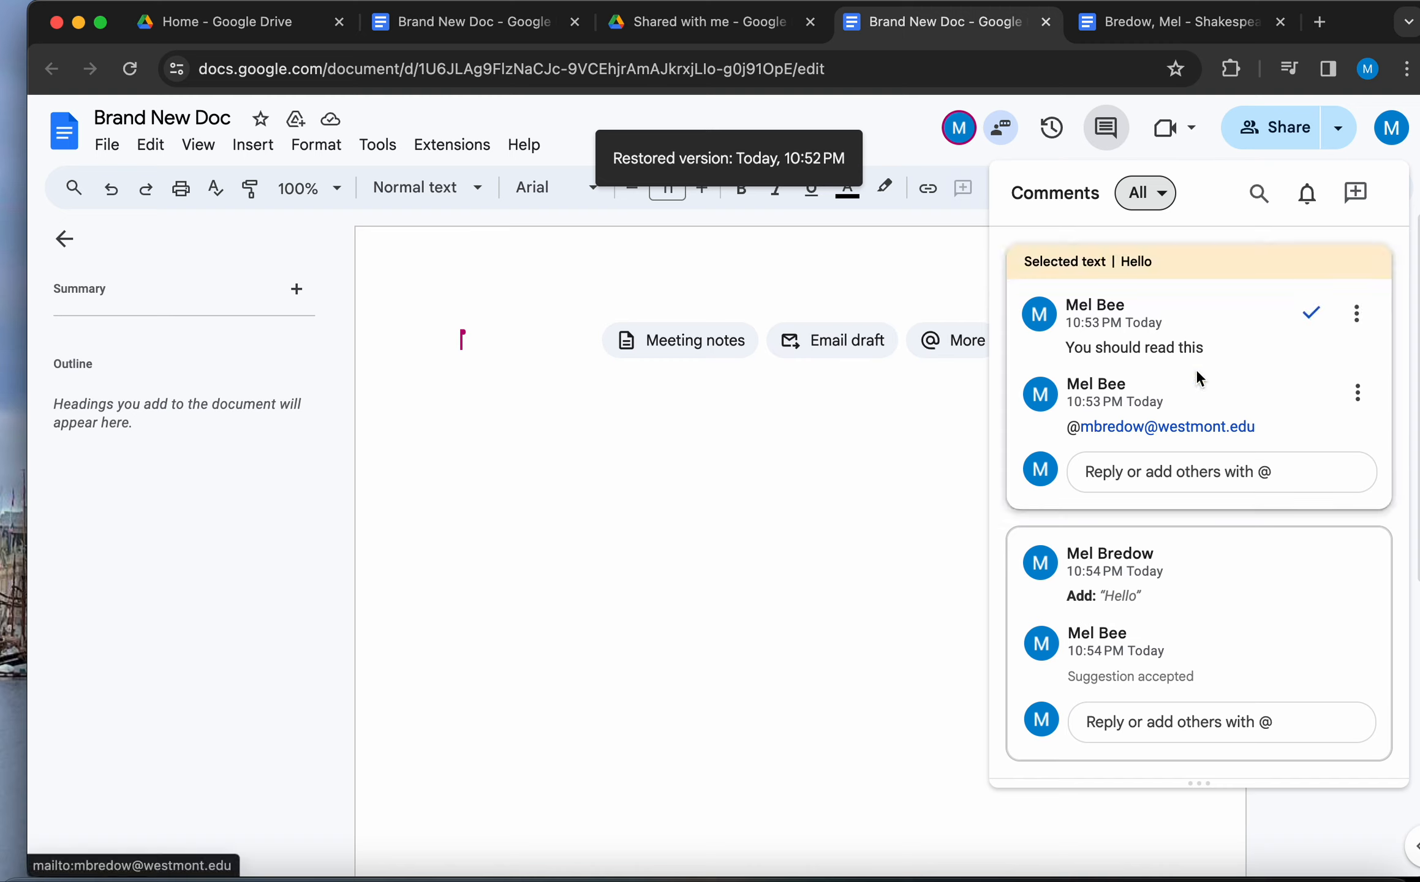
pyautogui.click(885, 553)
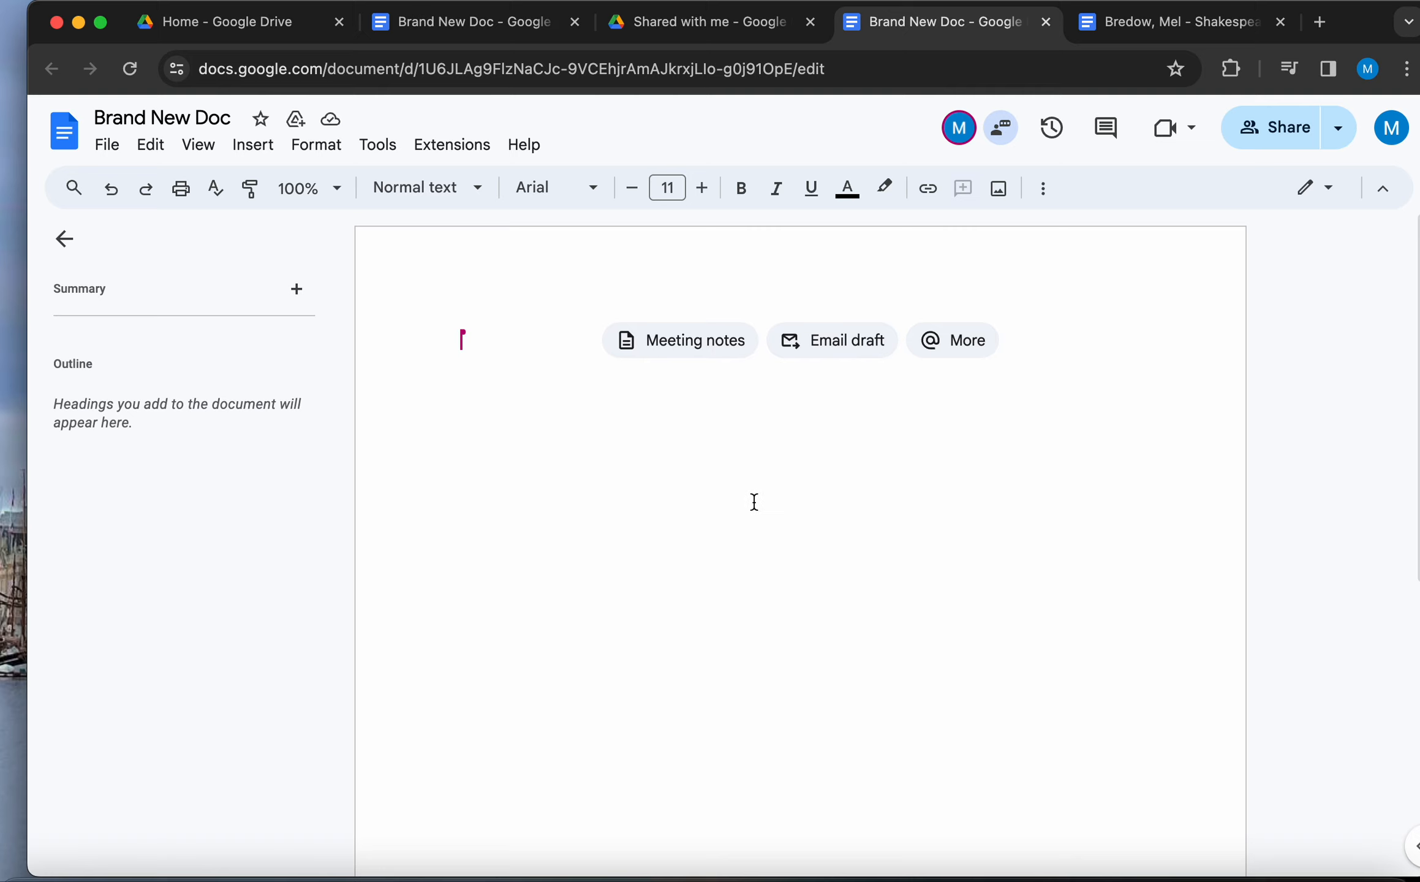
pyautogui.write('Hello')
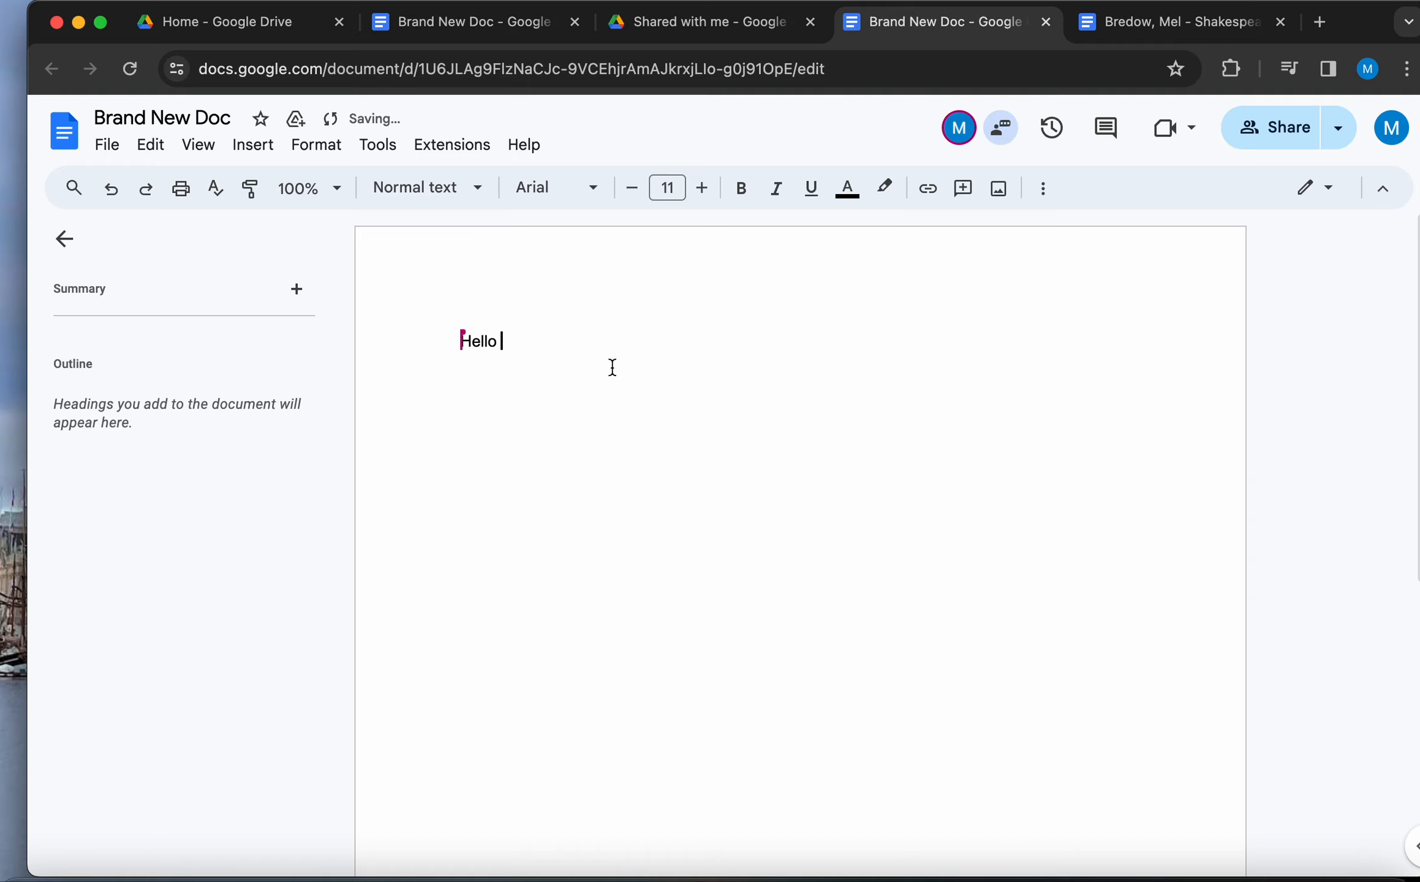
# Step: Comment on the word "Hello" in Brand New Doc with the web link to the Shakespeare Research Project document
pyautogui.hotkey('shift', 'Left')
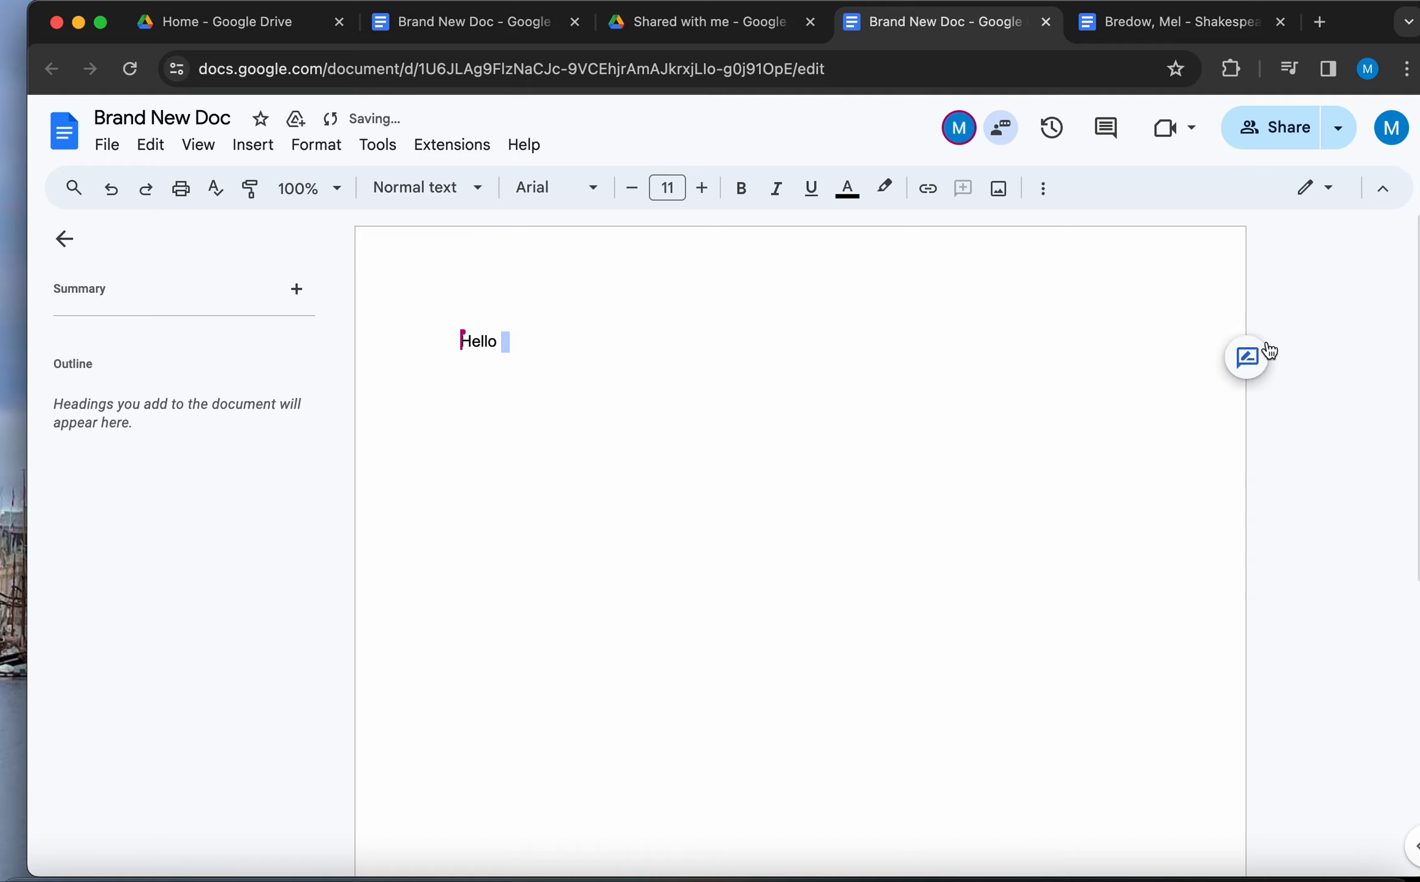
pyautogui.click(913, 341)
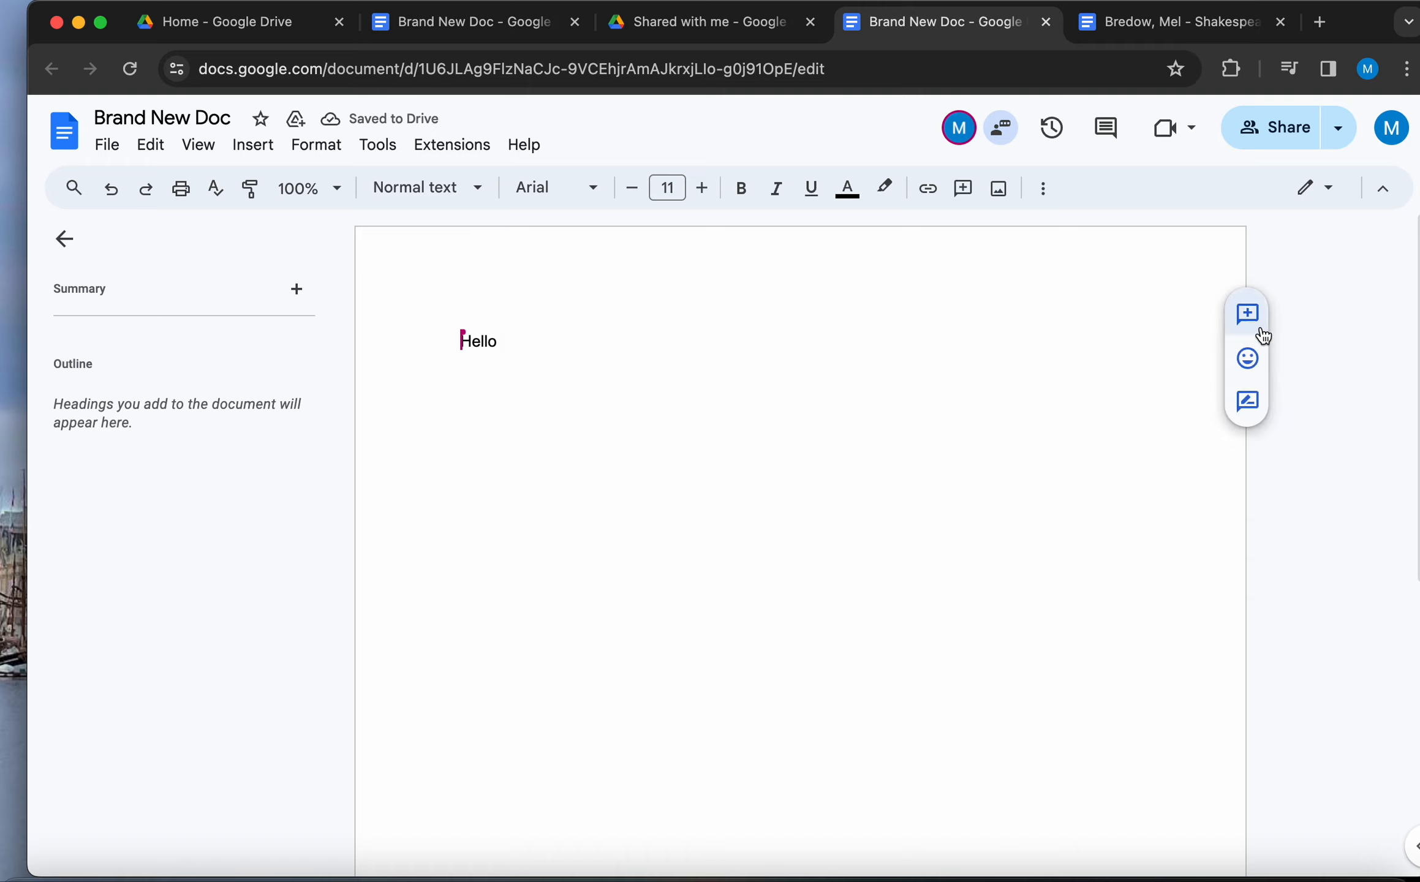
pyautogui.click(1261, 332)
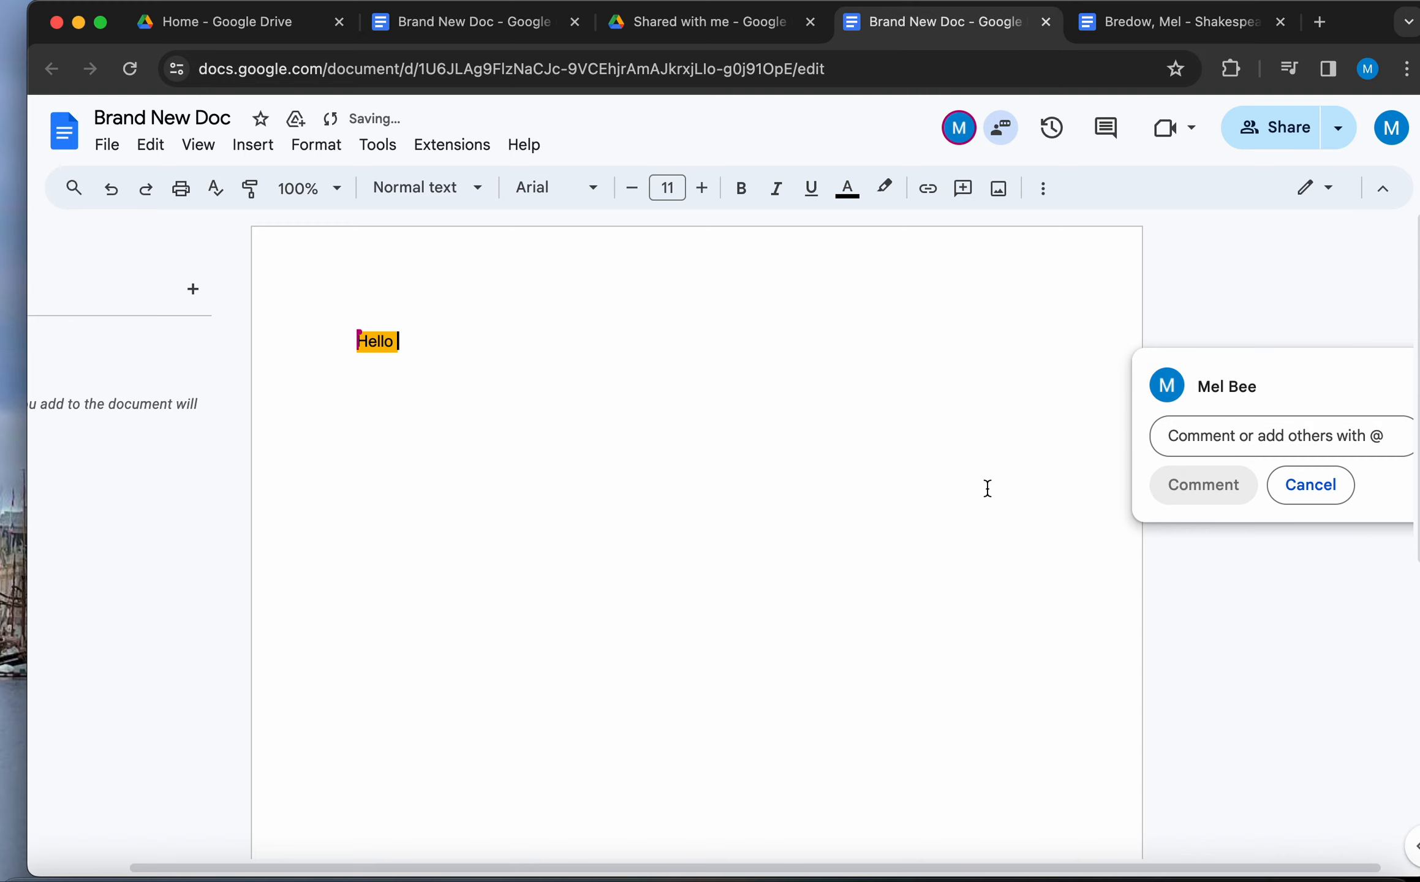
pyautogui.click(1152, 37)
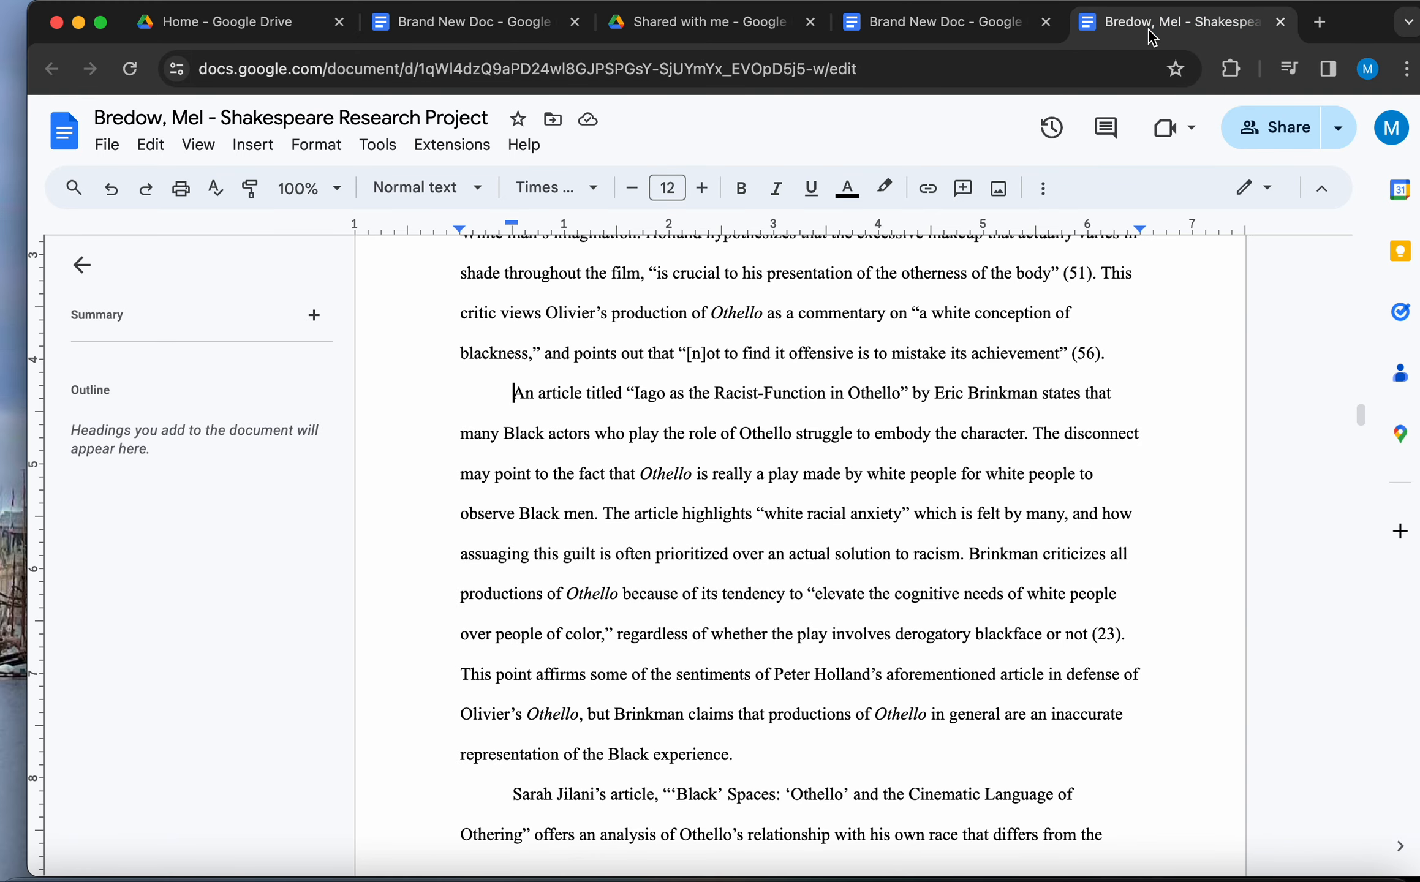
pyautogui.click(796, 74)
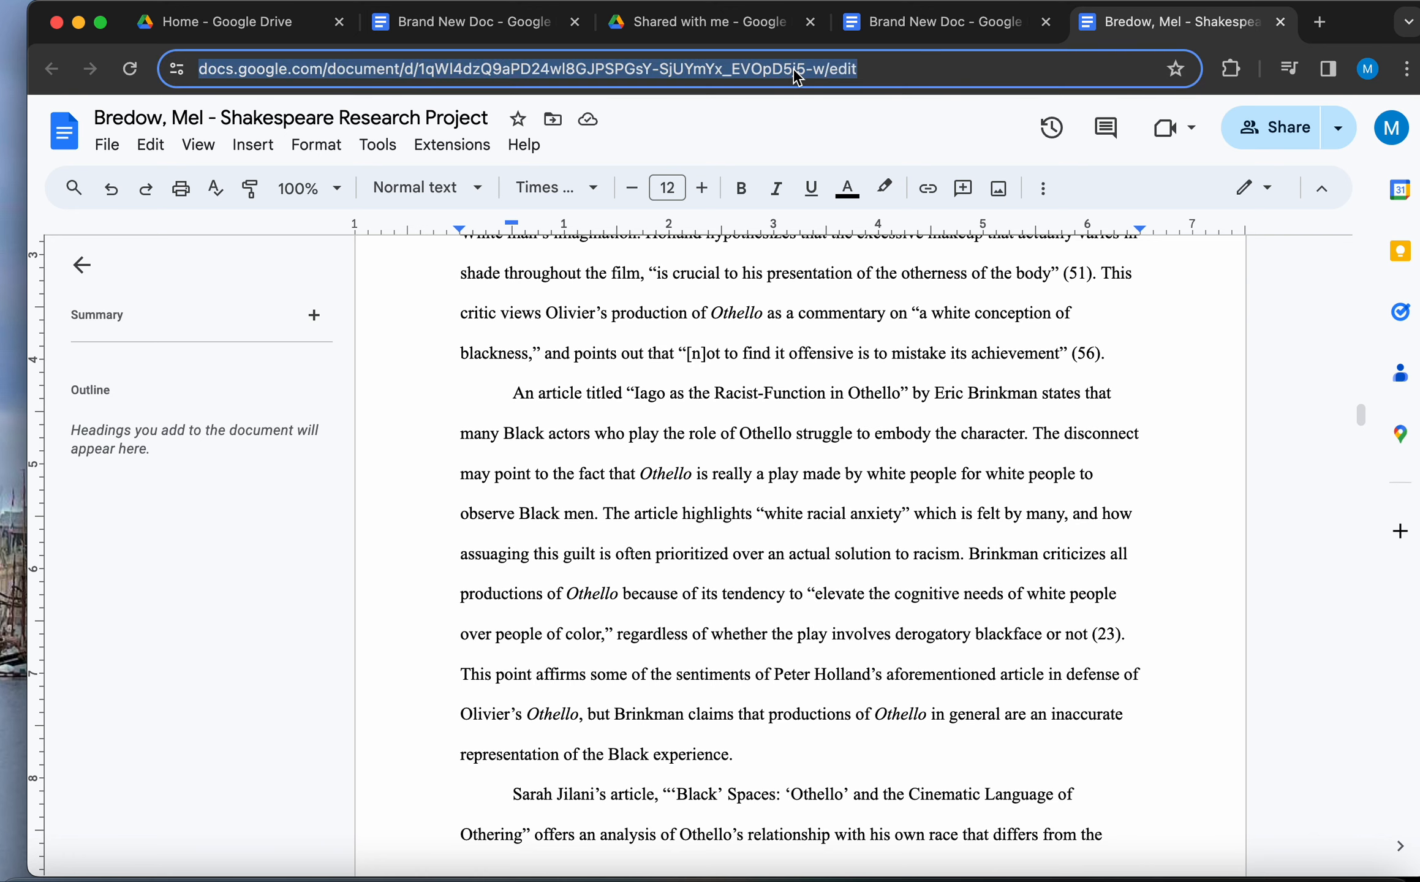
pyautogui.click(876, 24)
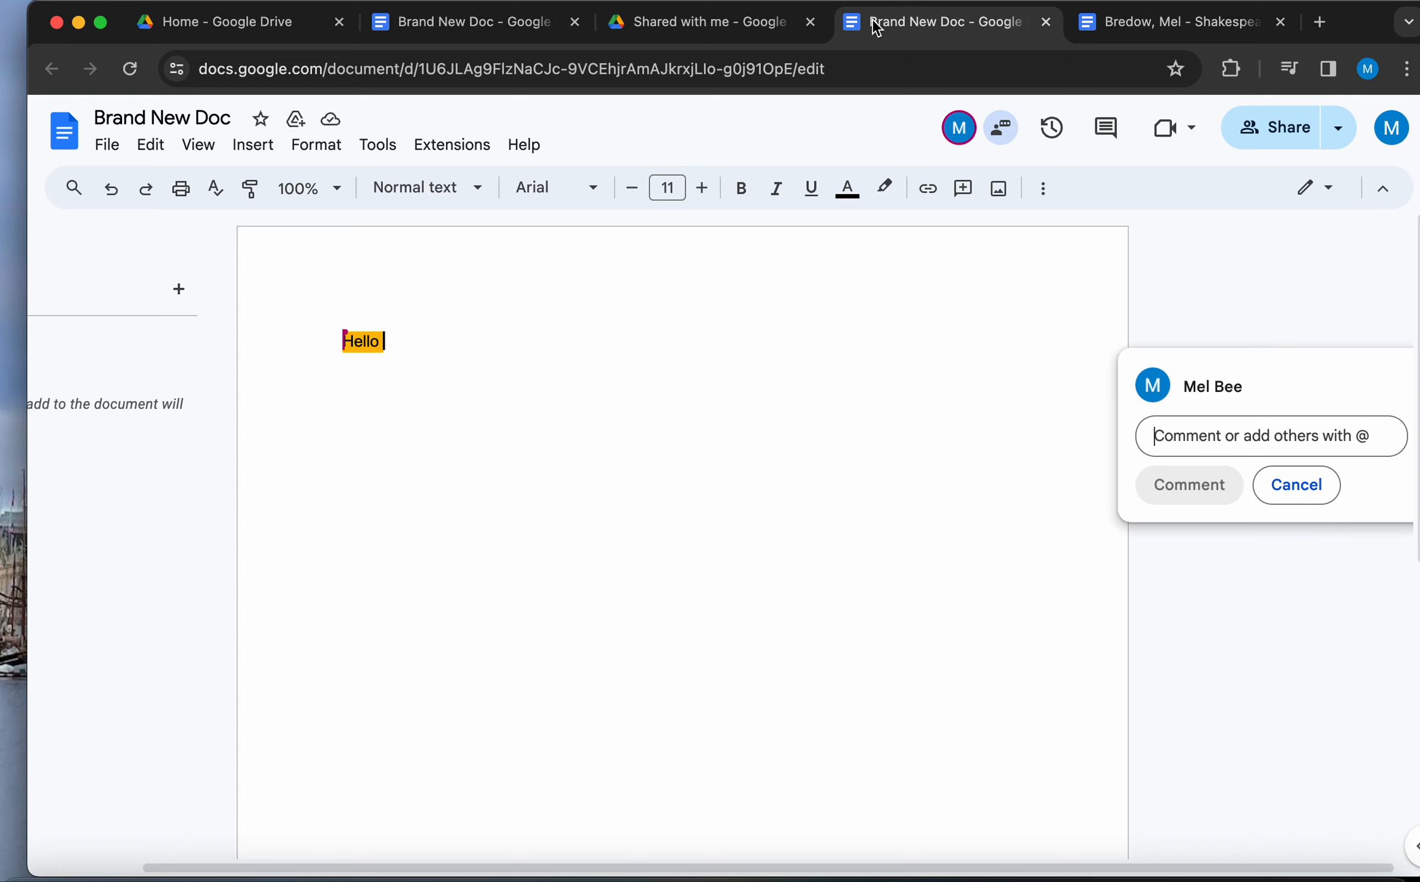
pyautogui.press('super+v')
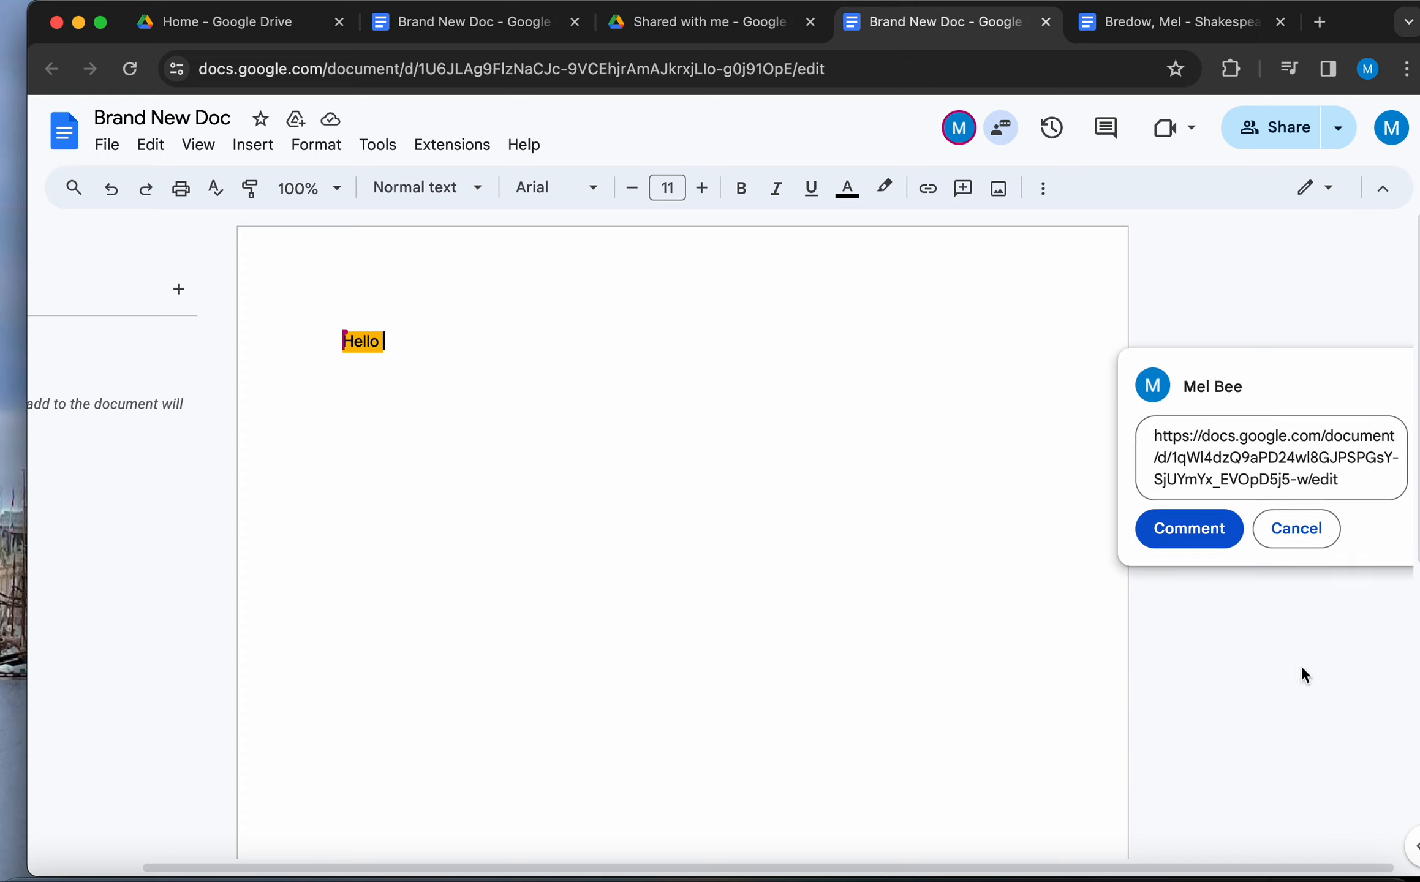
pyautogui.click(1186, 533)
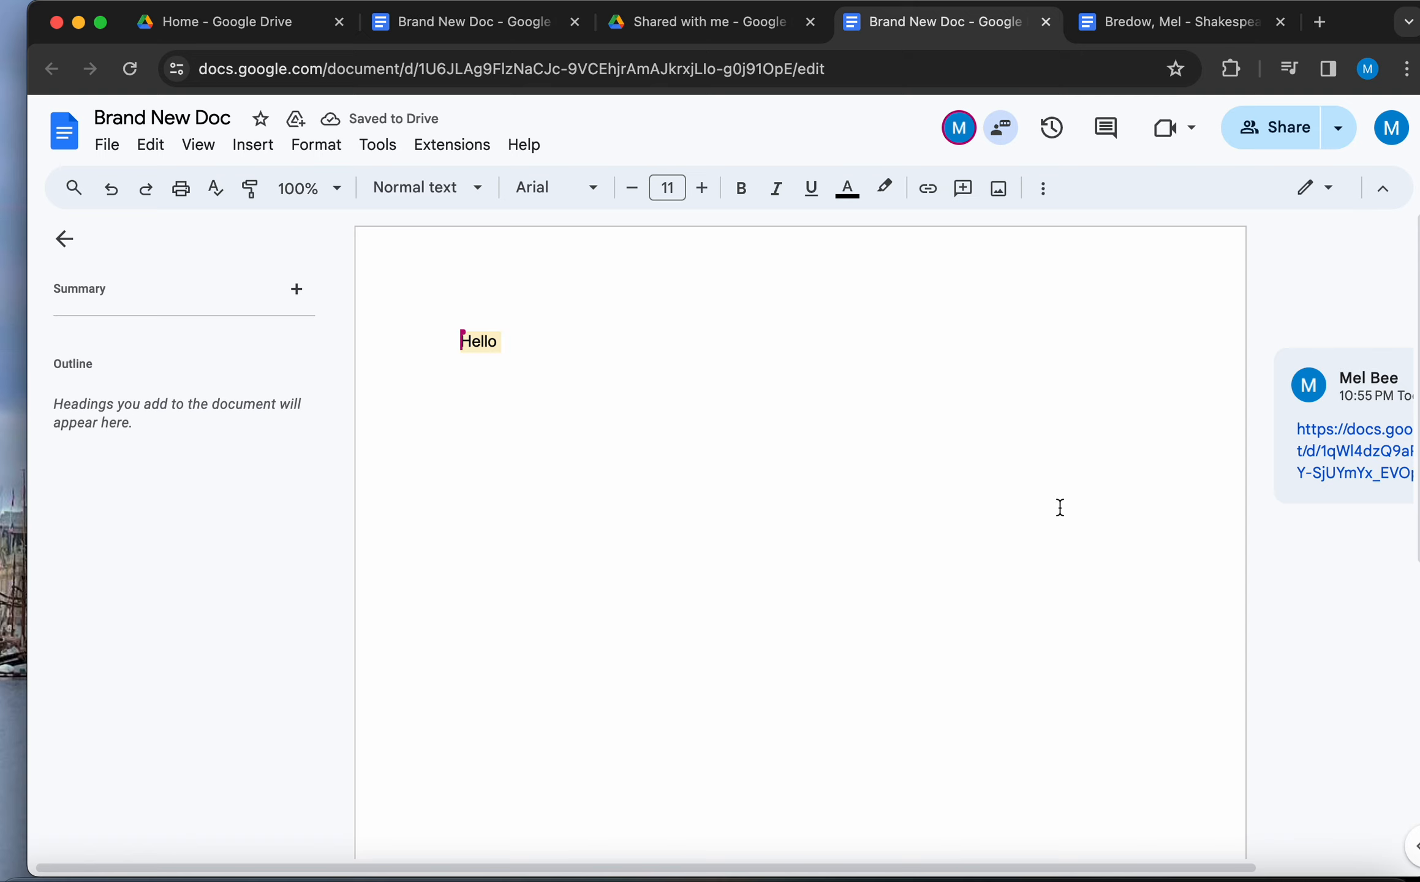
pyautogui.hscroll(2, 1060, 508)
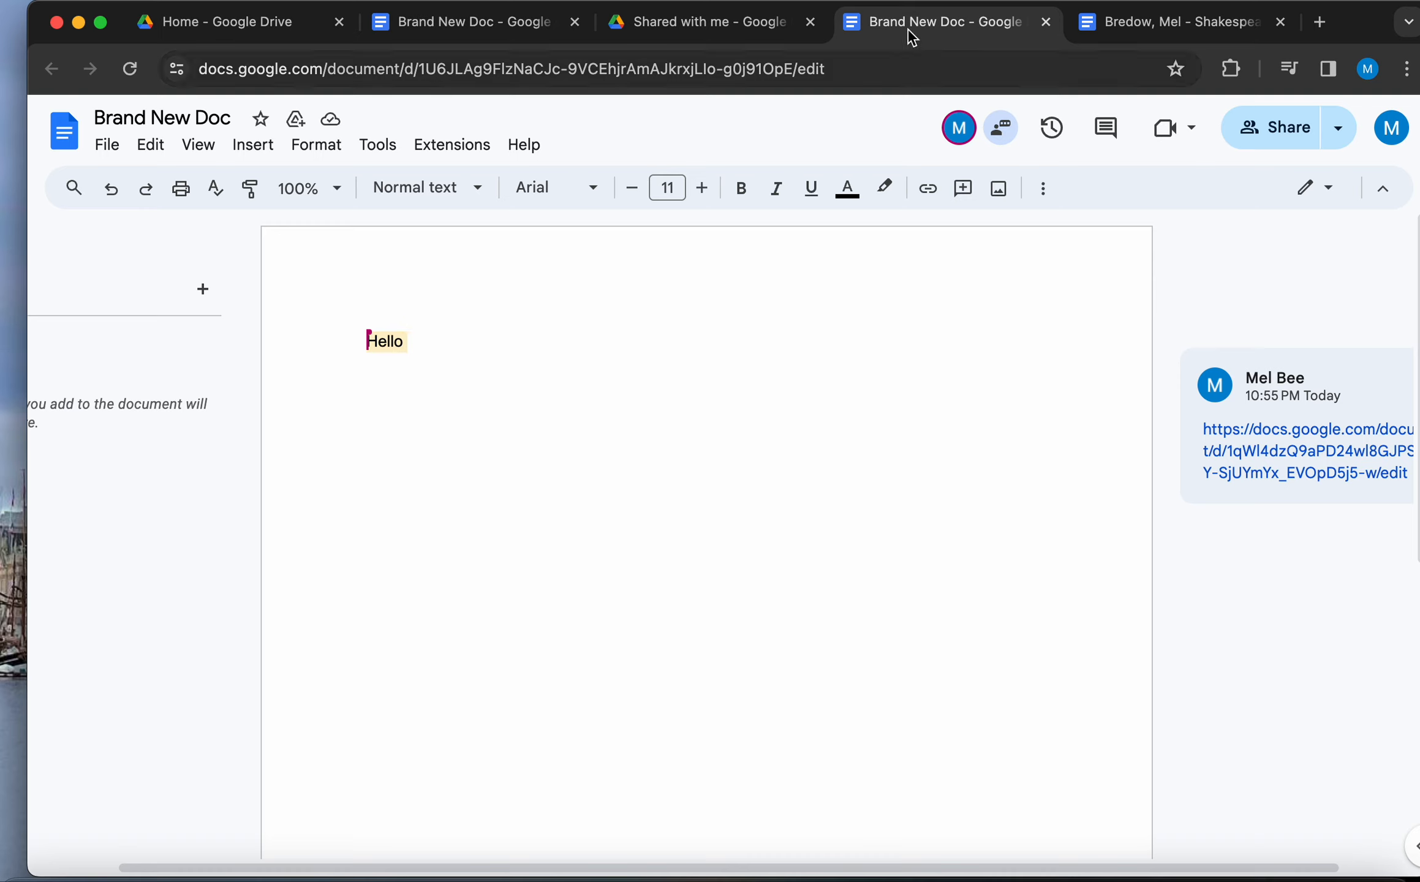
# Step: Copy the paragraph starting "An article titled" from the Shakespeare Research Project document and paste it below "Hello" in Brand New Doc
pyautogui.click(1124, 22)
pyautogui.click(507, 393)
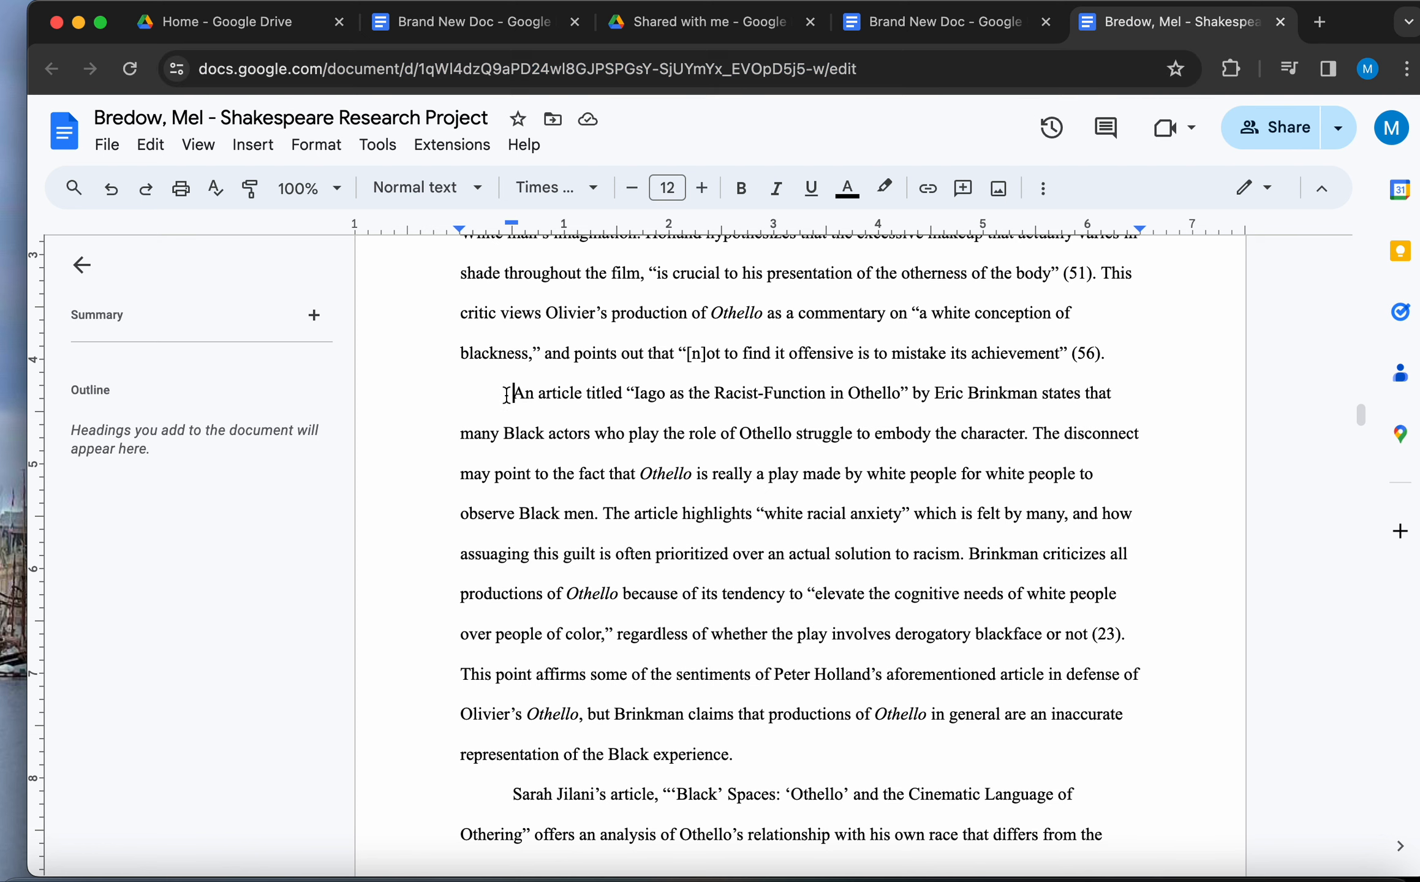
pyautogui.moveTo(507, 393); pyautogui.dragTo(806, 734)
pyautogui.press('super+c')
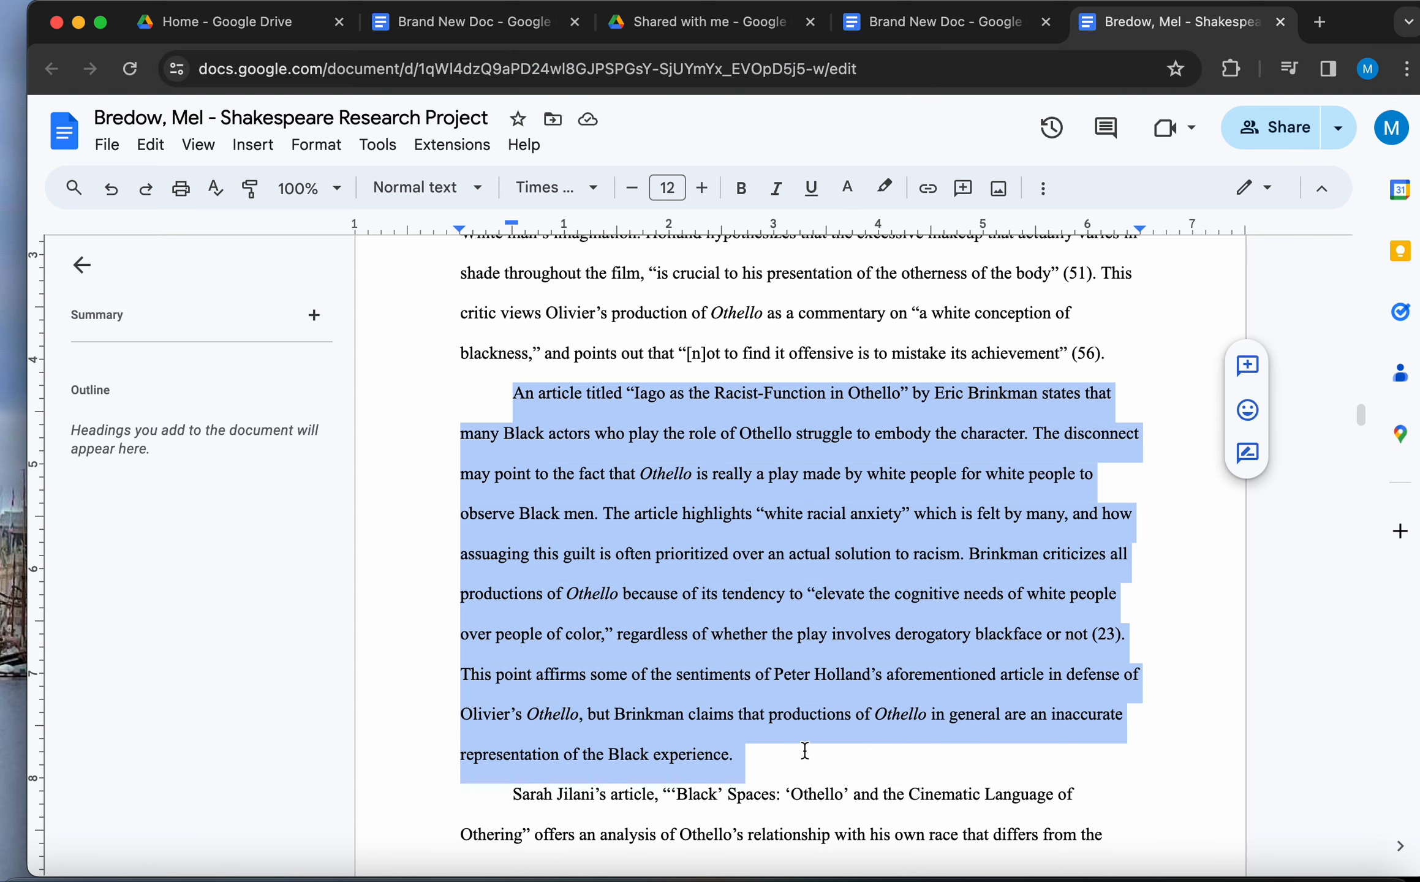
pyautogui.click(872, 27)
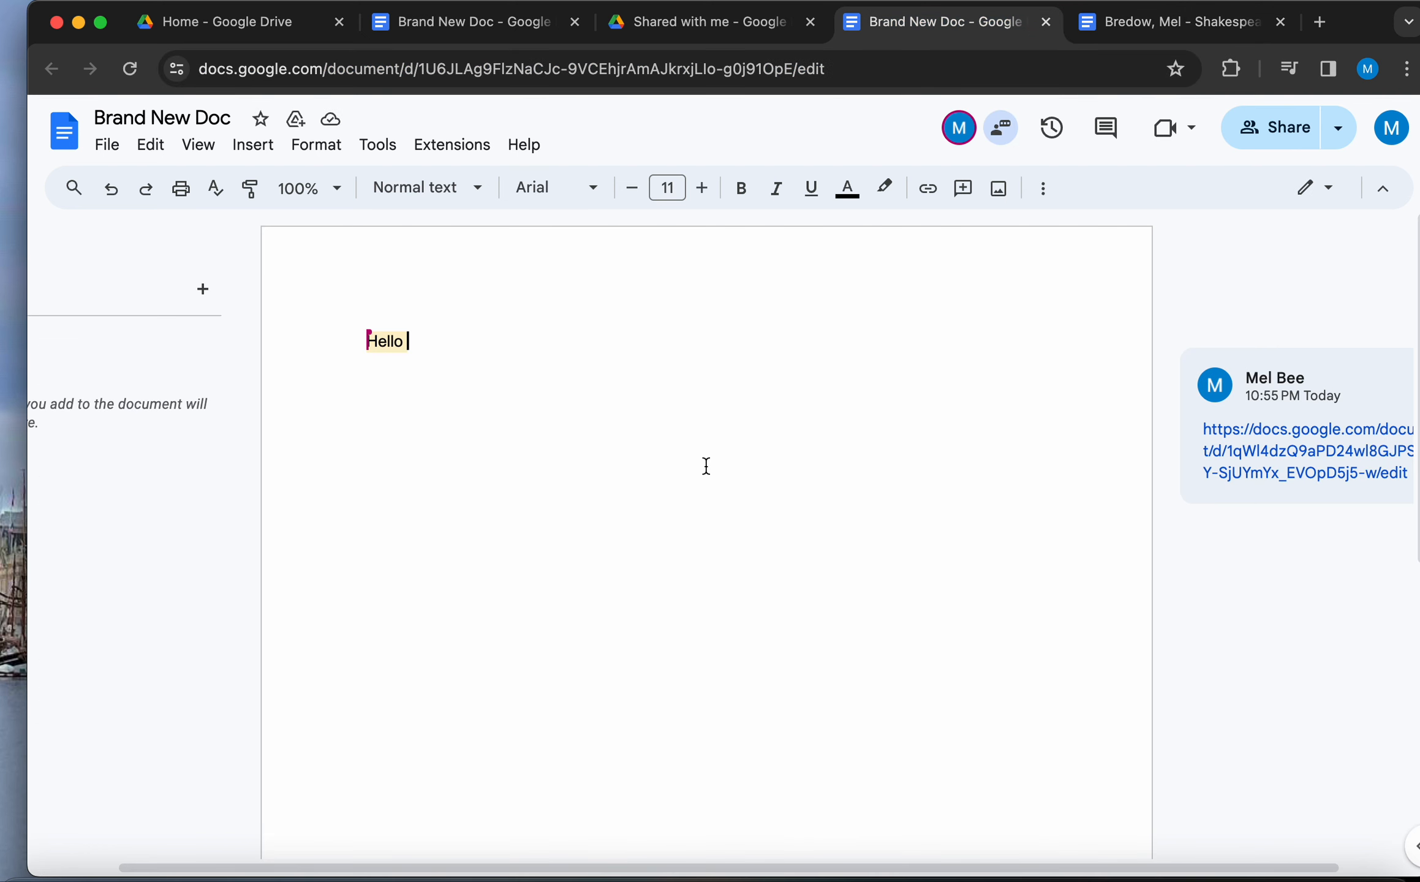
pyautogui.press('Return')
pyautogui.press('super+v')
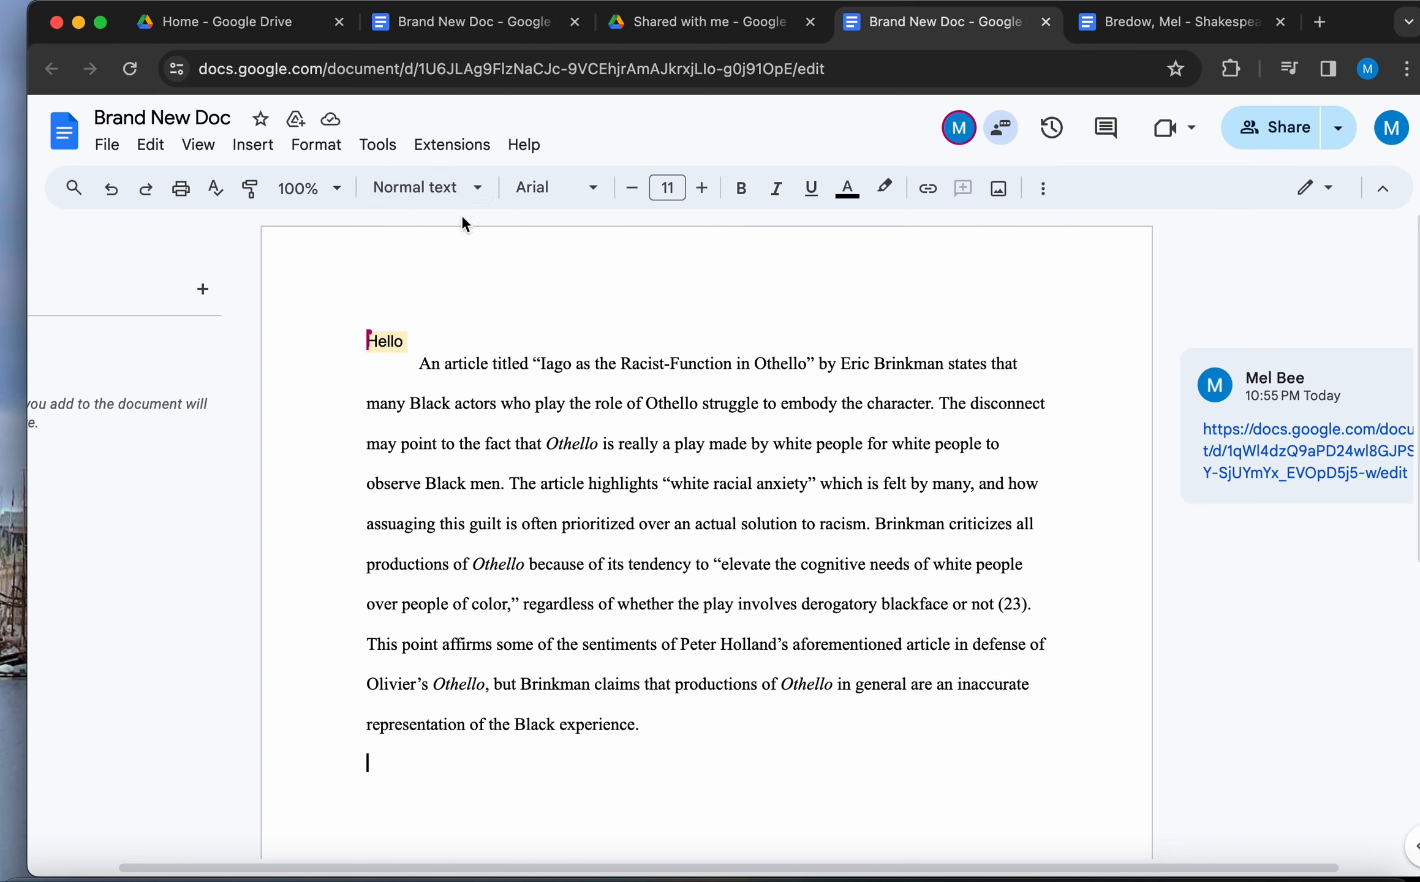
# Step: Start a new citation source in MLA (8th ed.) style as a journal article accessed by website
pyautogui.click(368, 142)
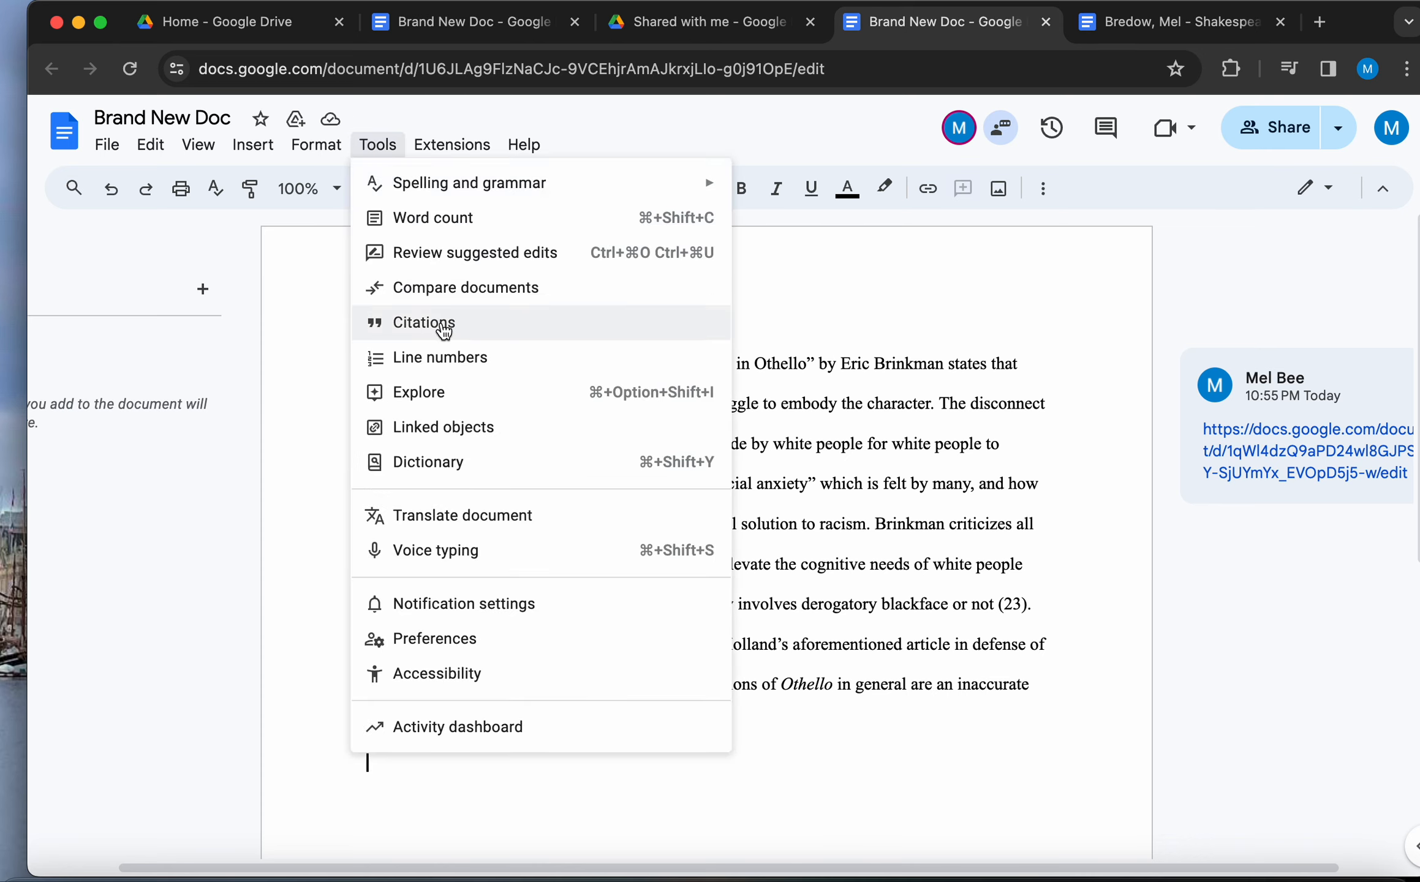
pyautogui.click(437, 324)
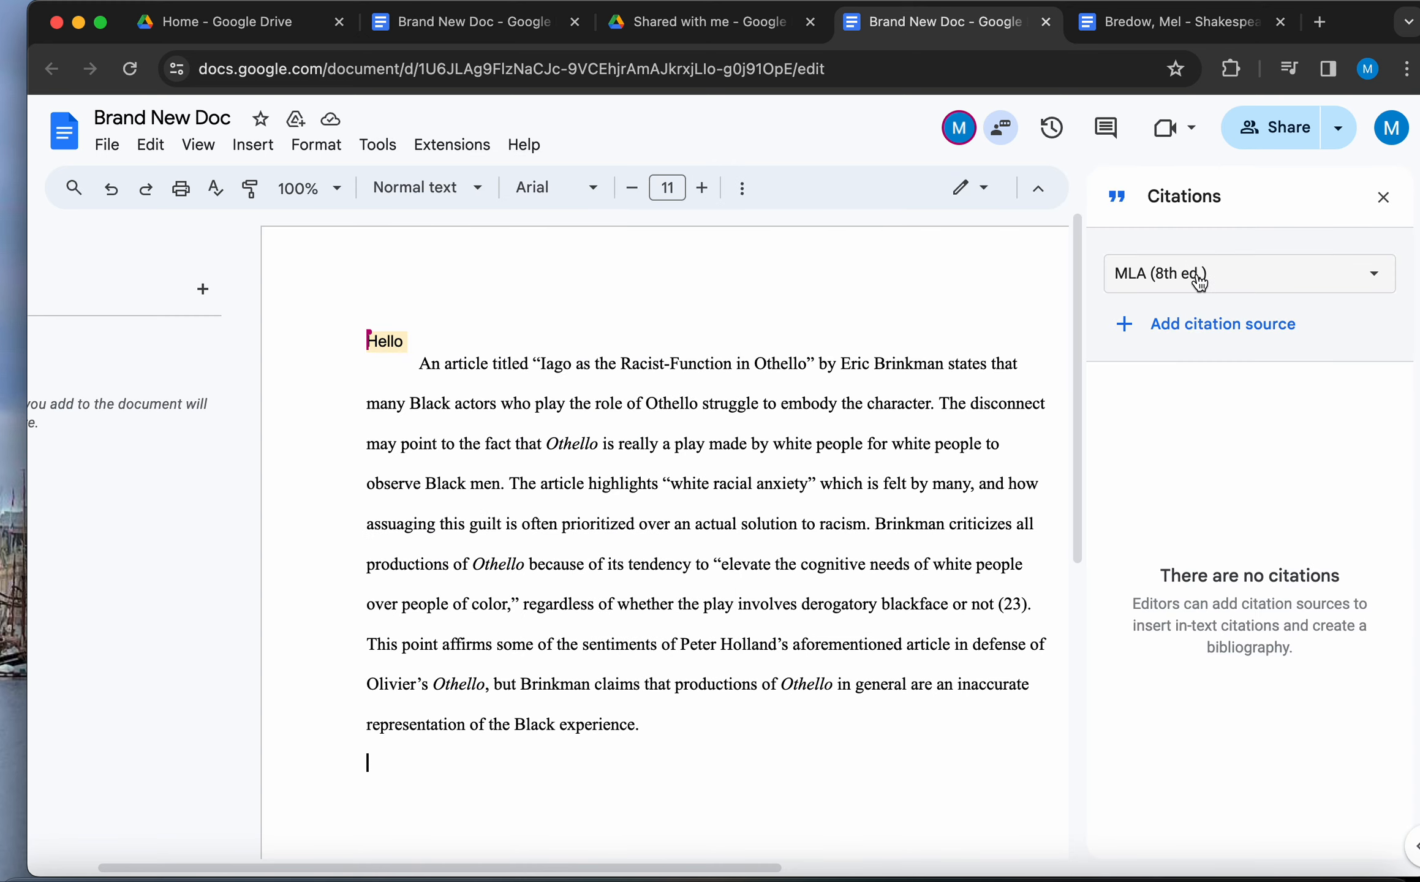
pyautogui.click(1282, 290)
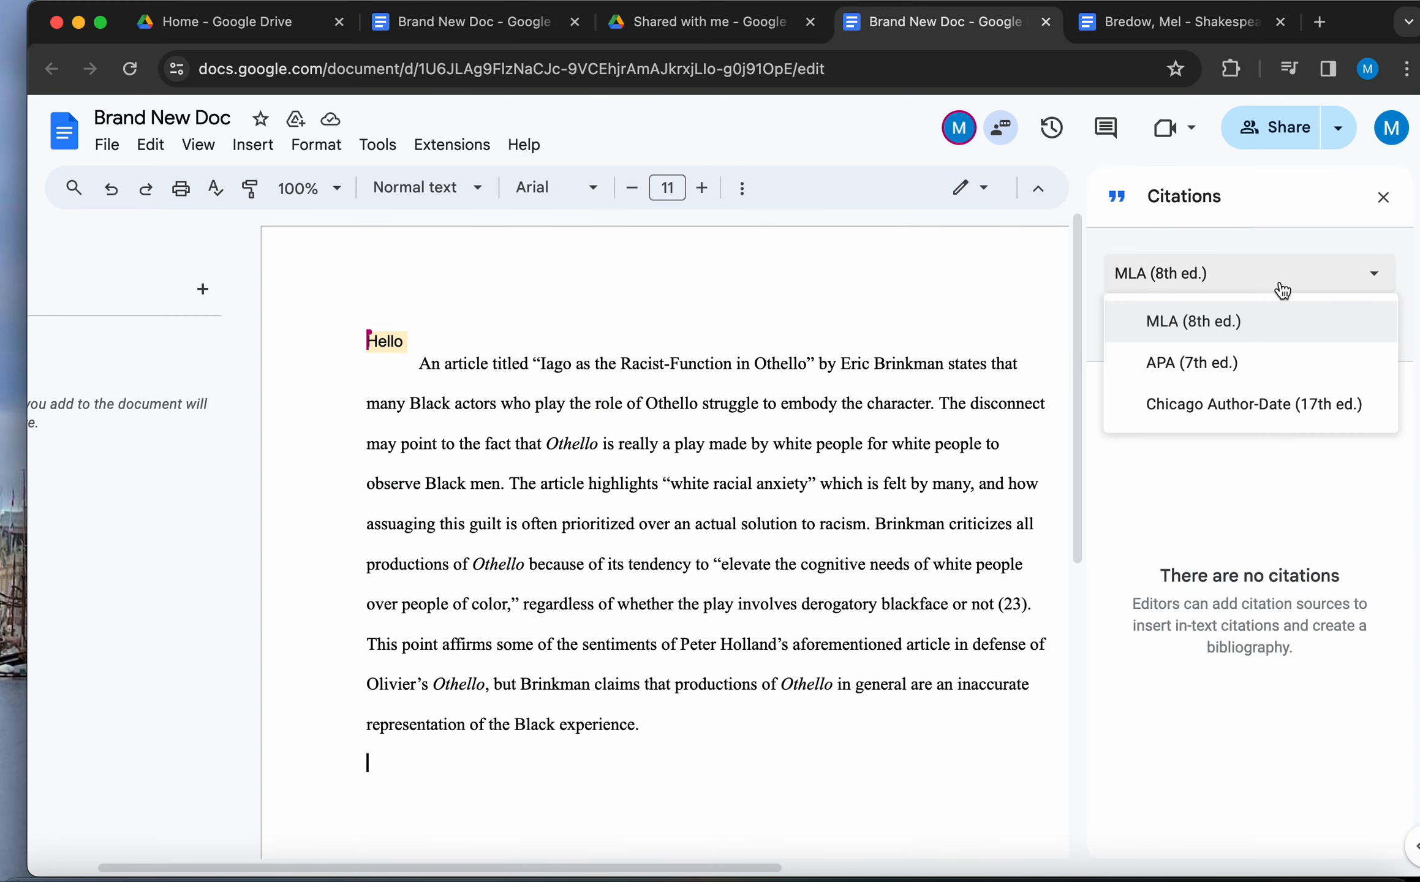
pyautogui.click(1267, 322)
pyautogui.click(1226, 325)
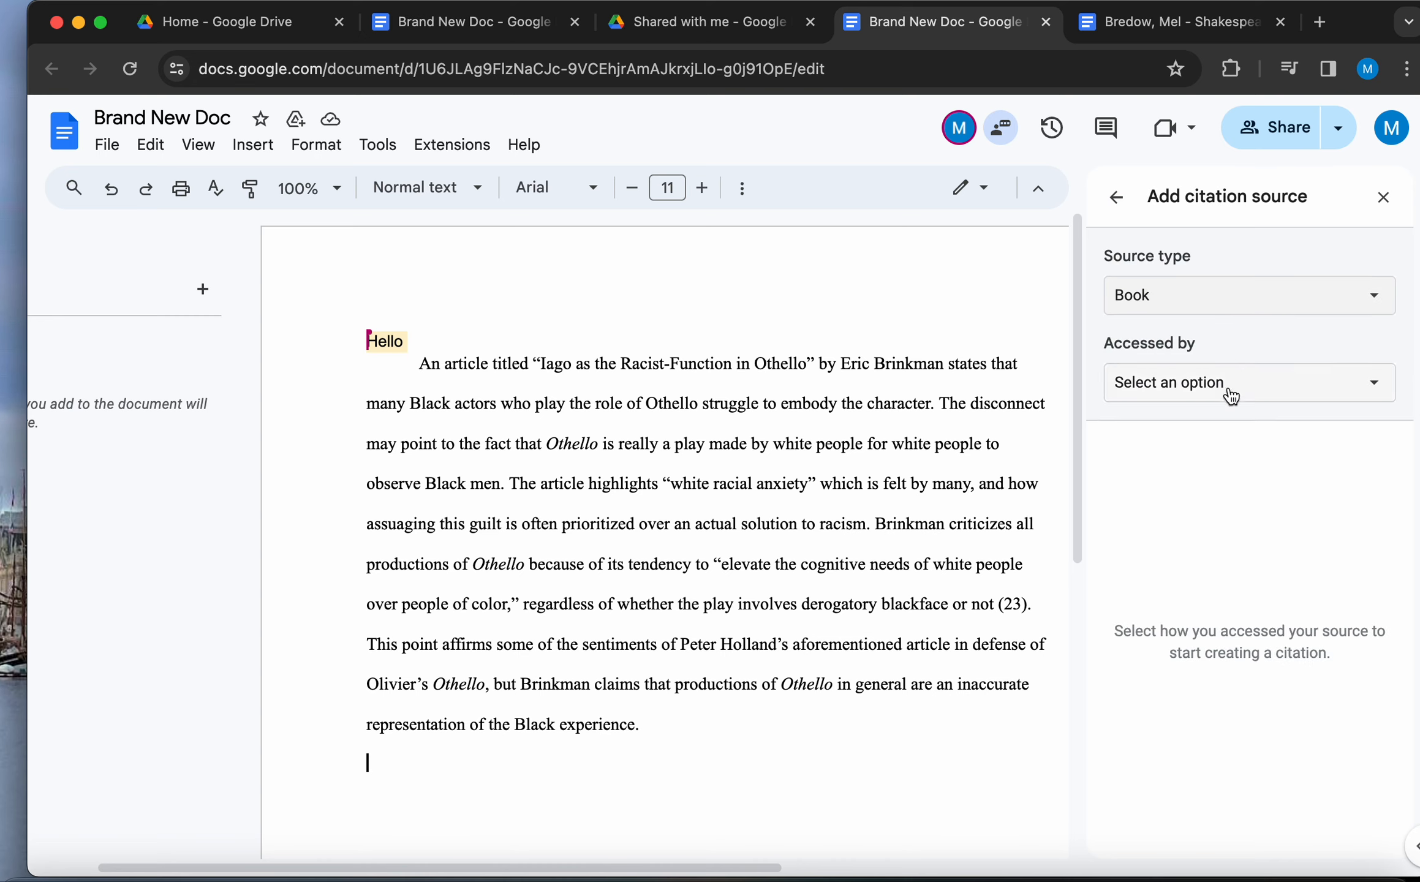
pyautogui.click(1216, 314)
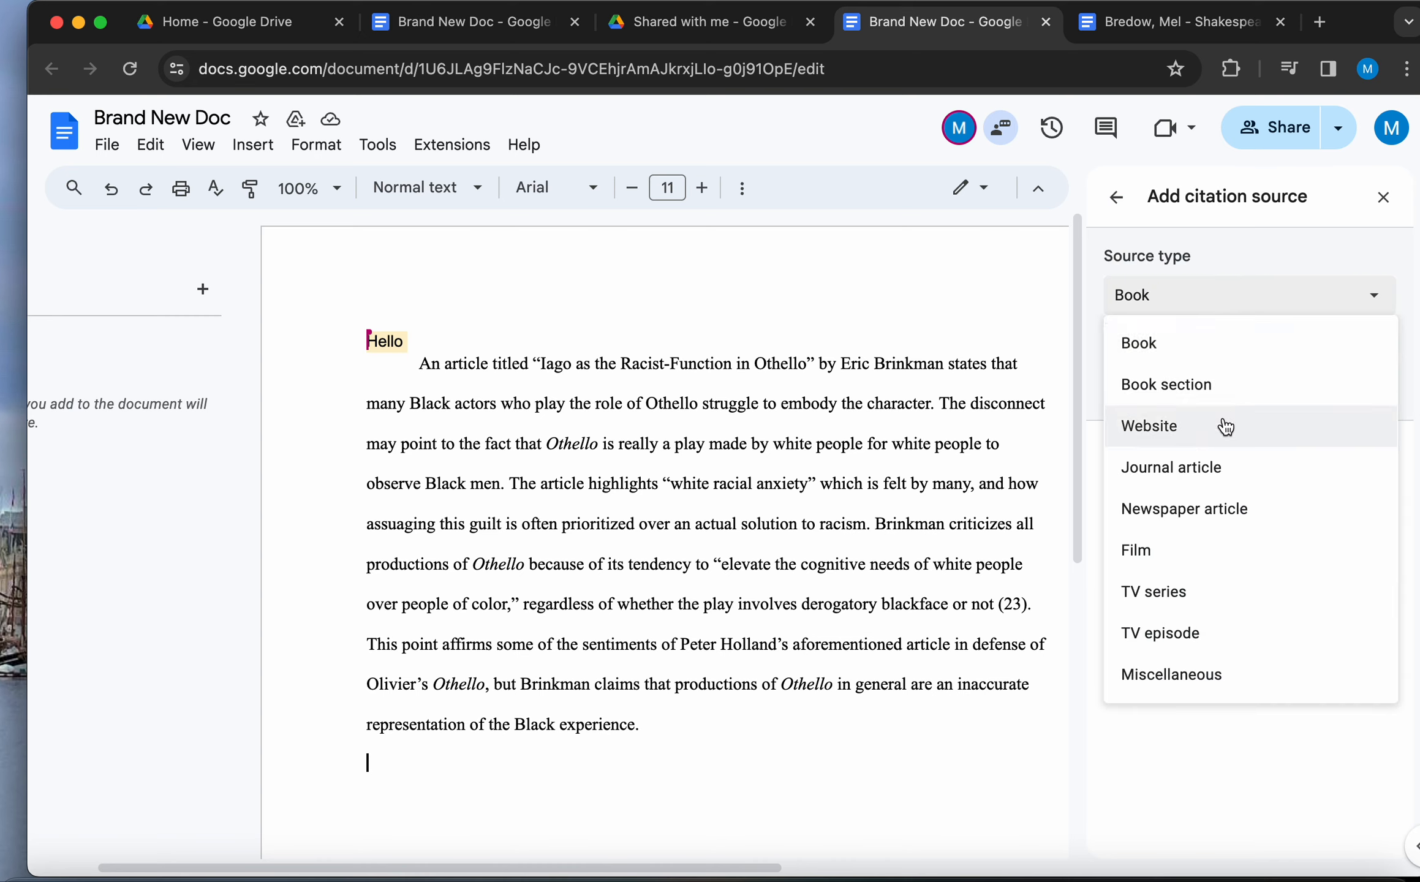
pyautogui.click(1219, 468)
pyautogui.click(1219, 384)
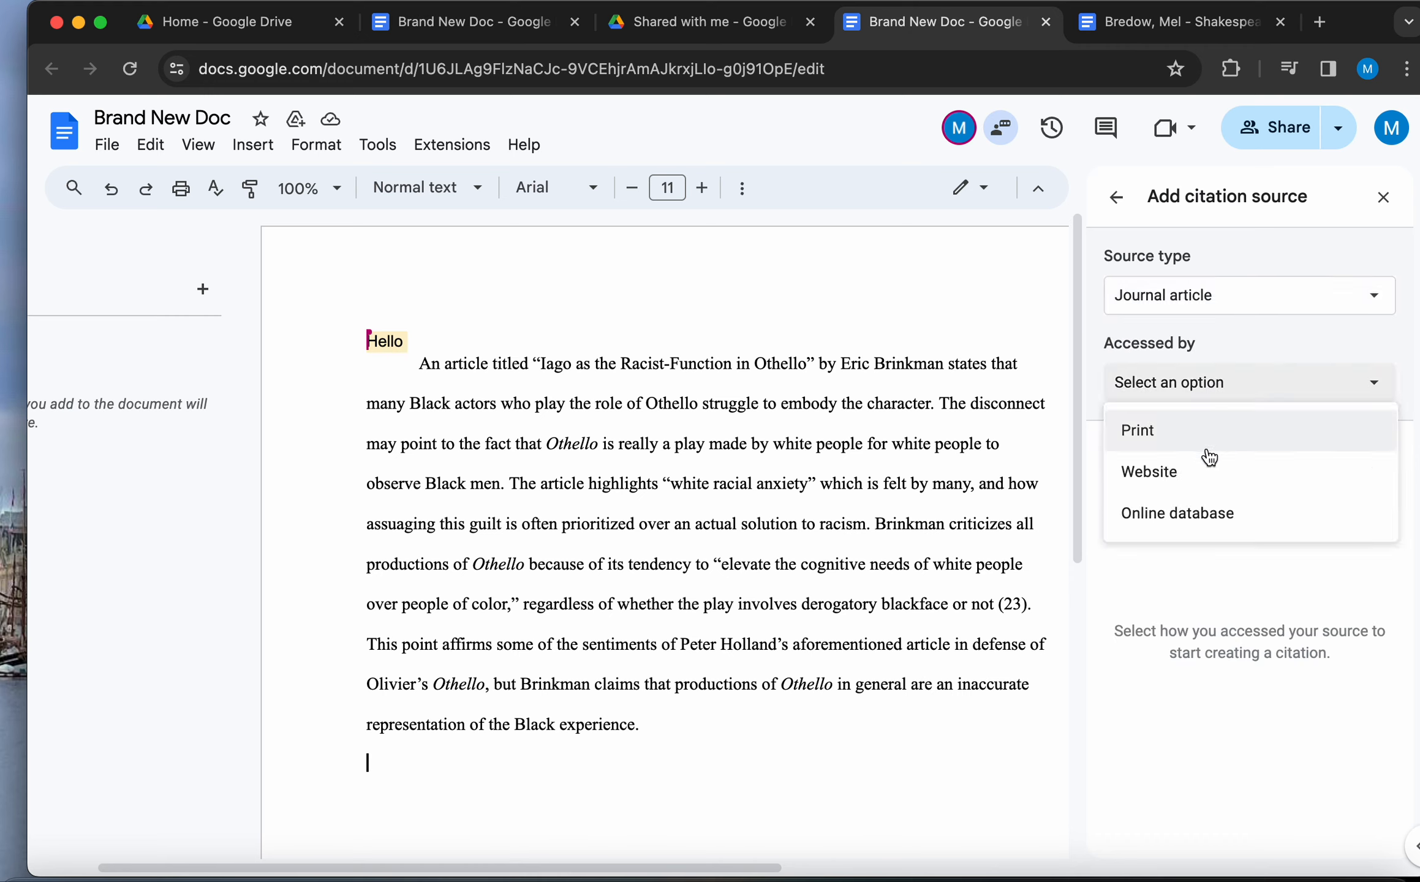
pyautogui.click(1205, 472)
# Step: Enter the first and last name of the article's author and the journal title "Shakespeare", and add the citation source
pyautogui.click(1160, 589)
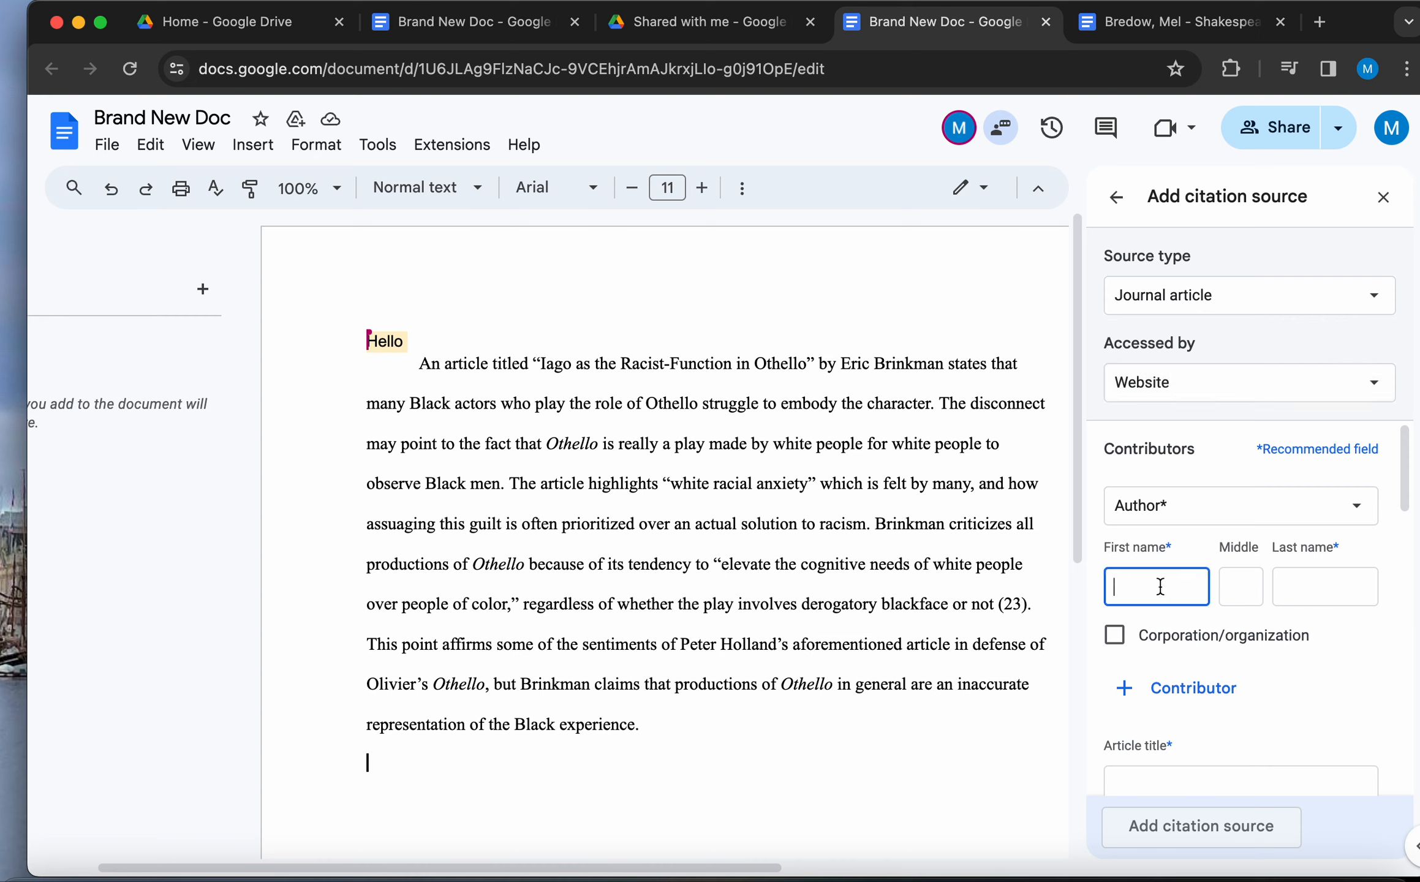
pyautogui.write('Eric')
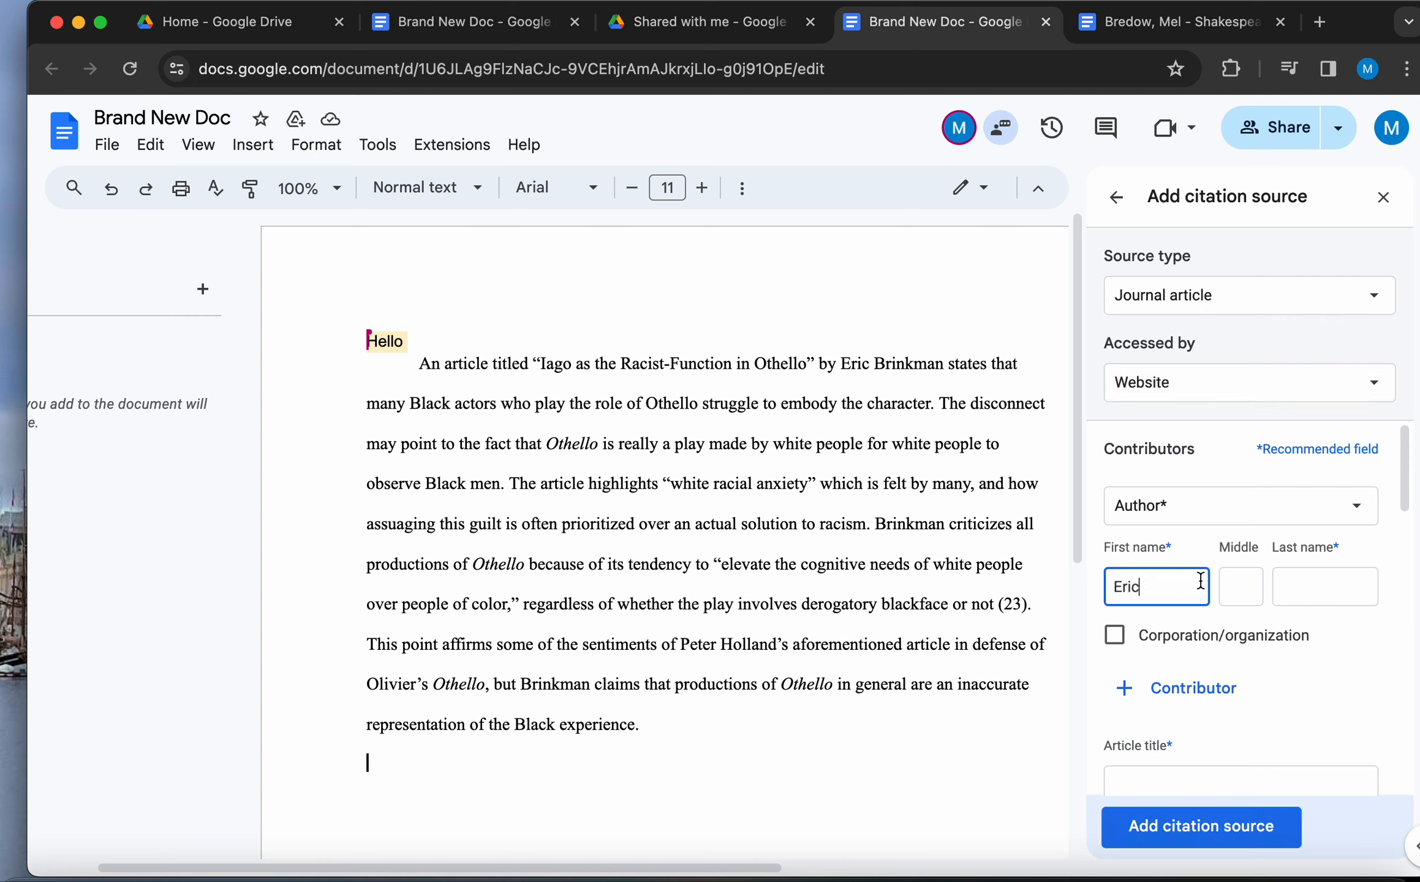
pyautogui.click(1297, 579)
pyautogui.write('Brinkman')
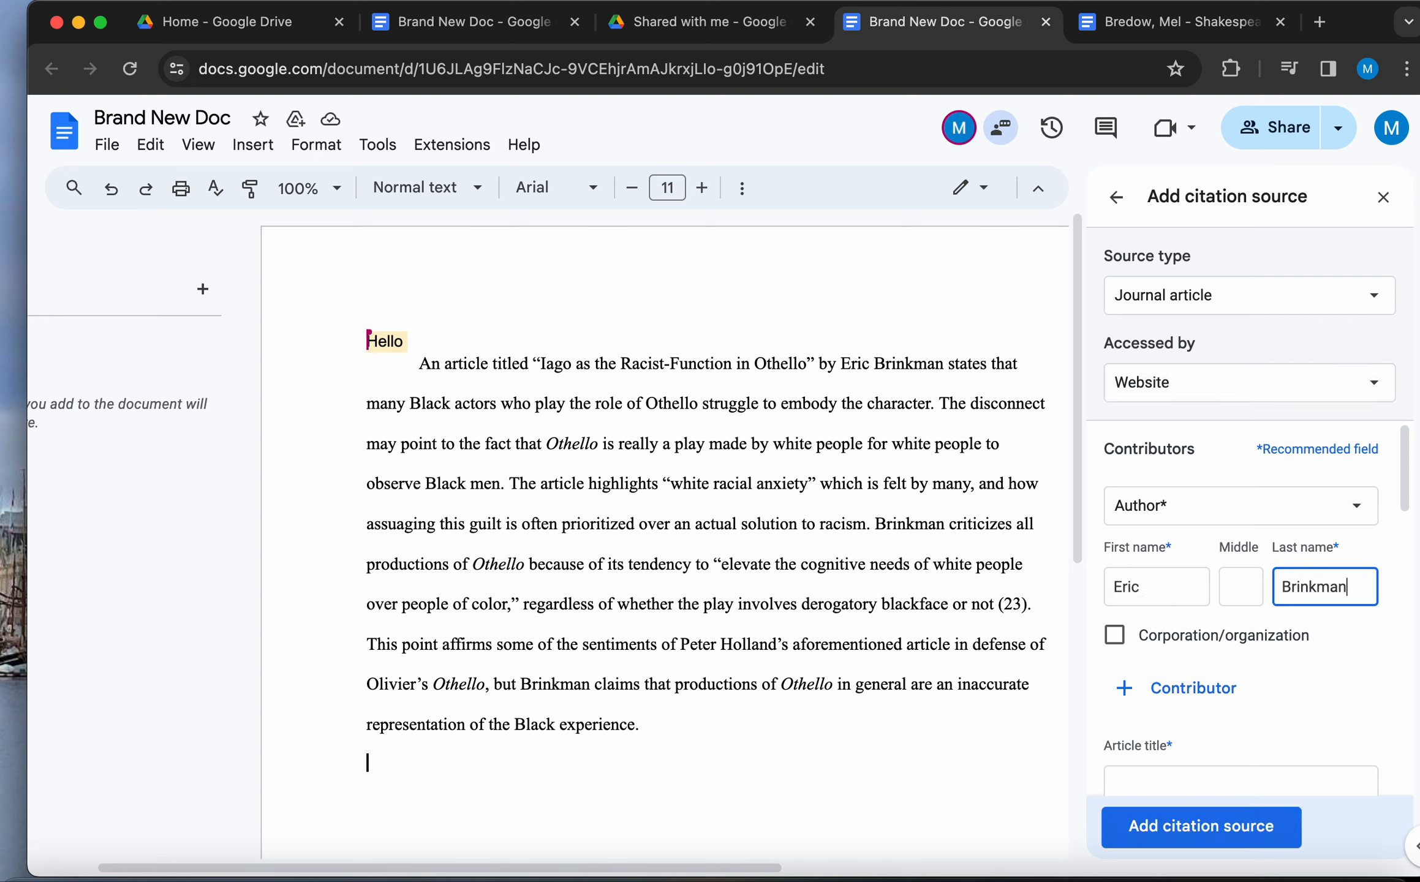
pyautogui.scroll(-5, 1252, 603)
pyautogui.click(1252, 603)
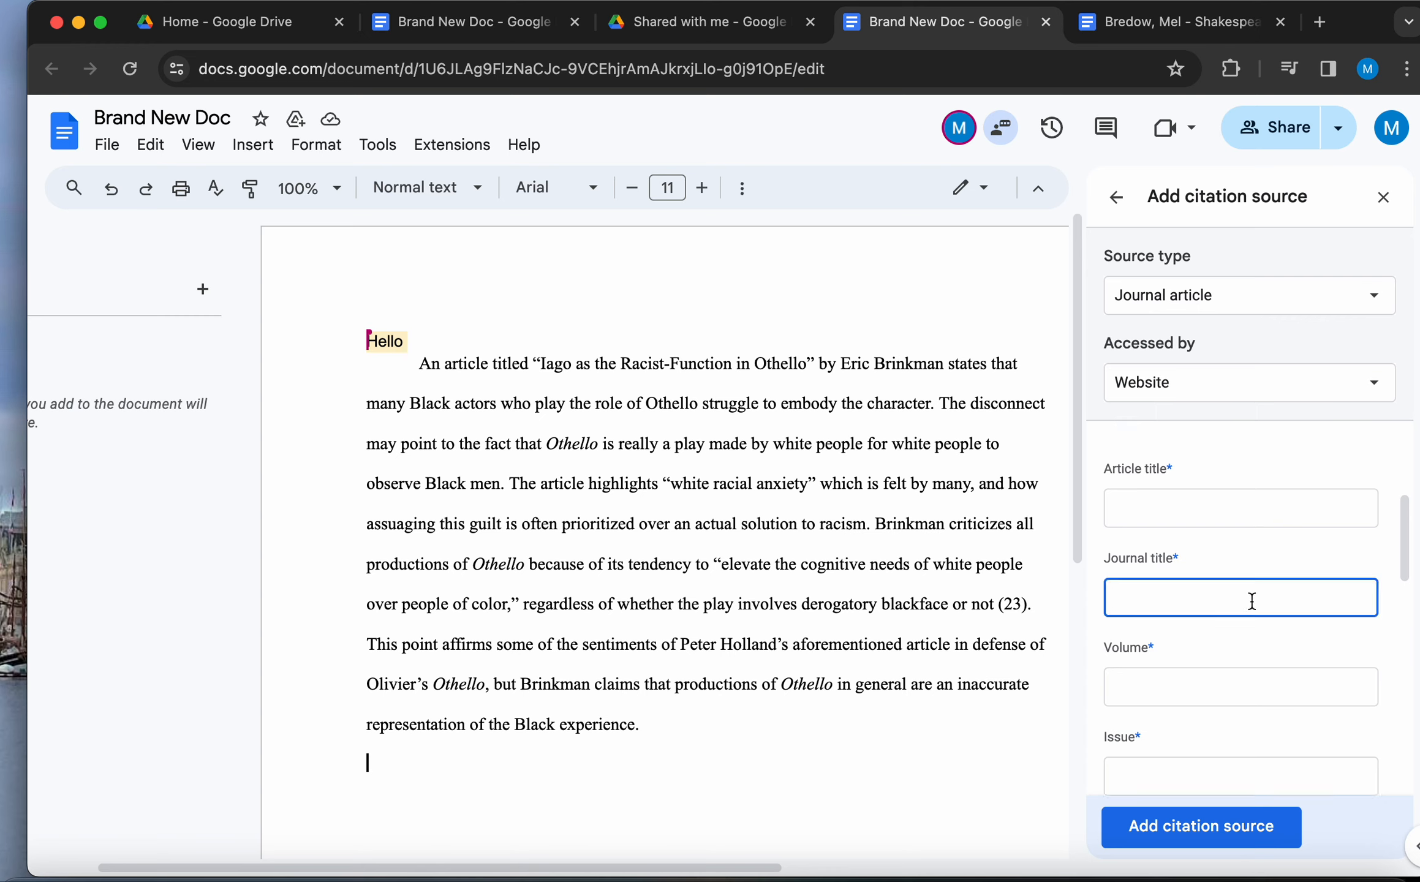
pyautogui.write('Shakespeare')
pyautogui.click(1256, 833)
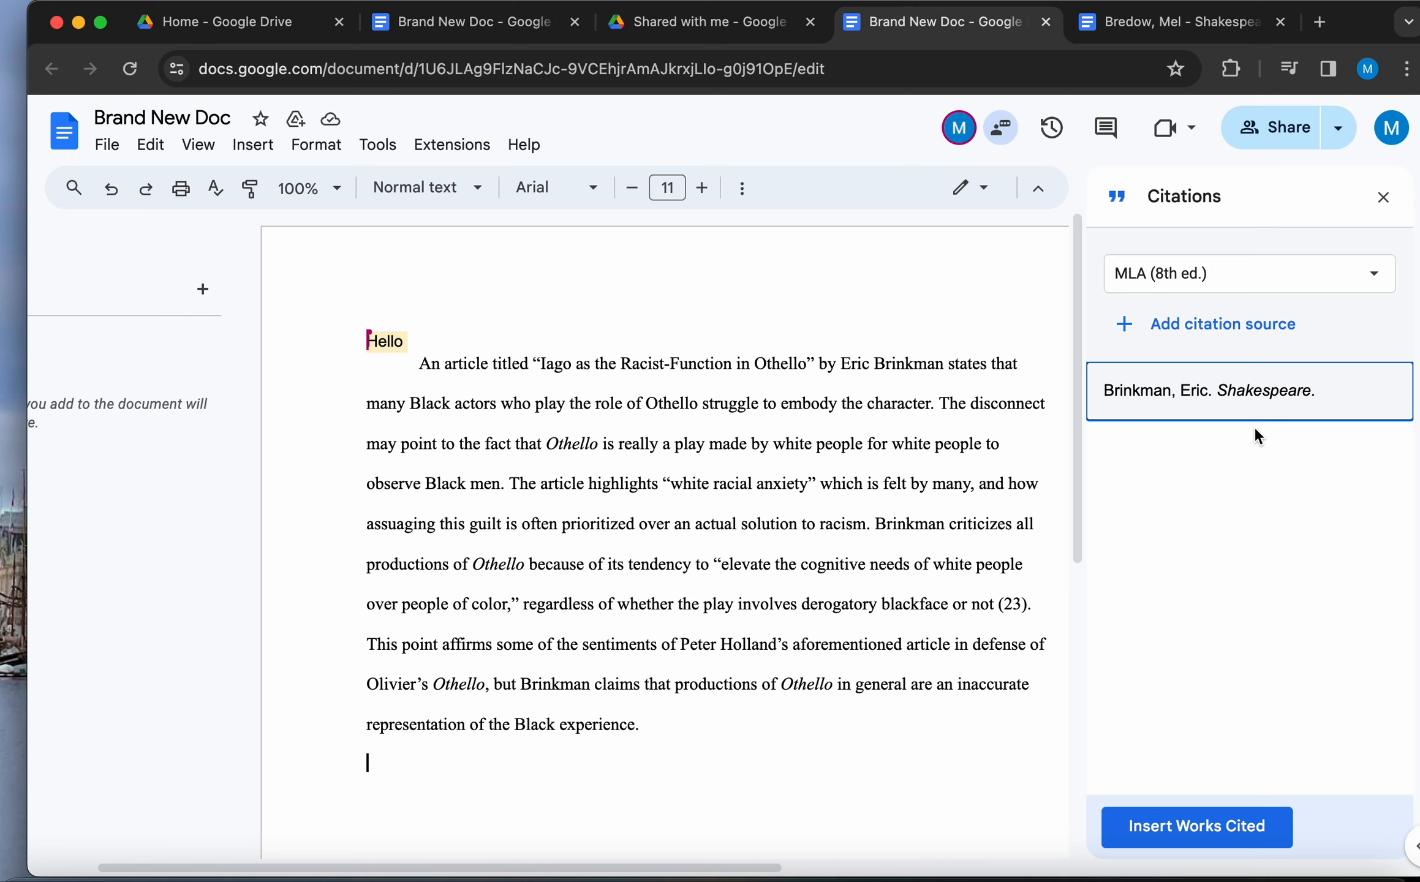
# Step: Replace the "(23)" reference after "blackface or not" with an in-text citation of the added source, using page number 23
pyautogui.click(1029, 605)
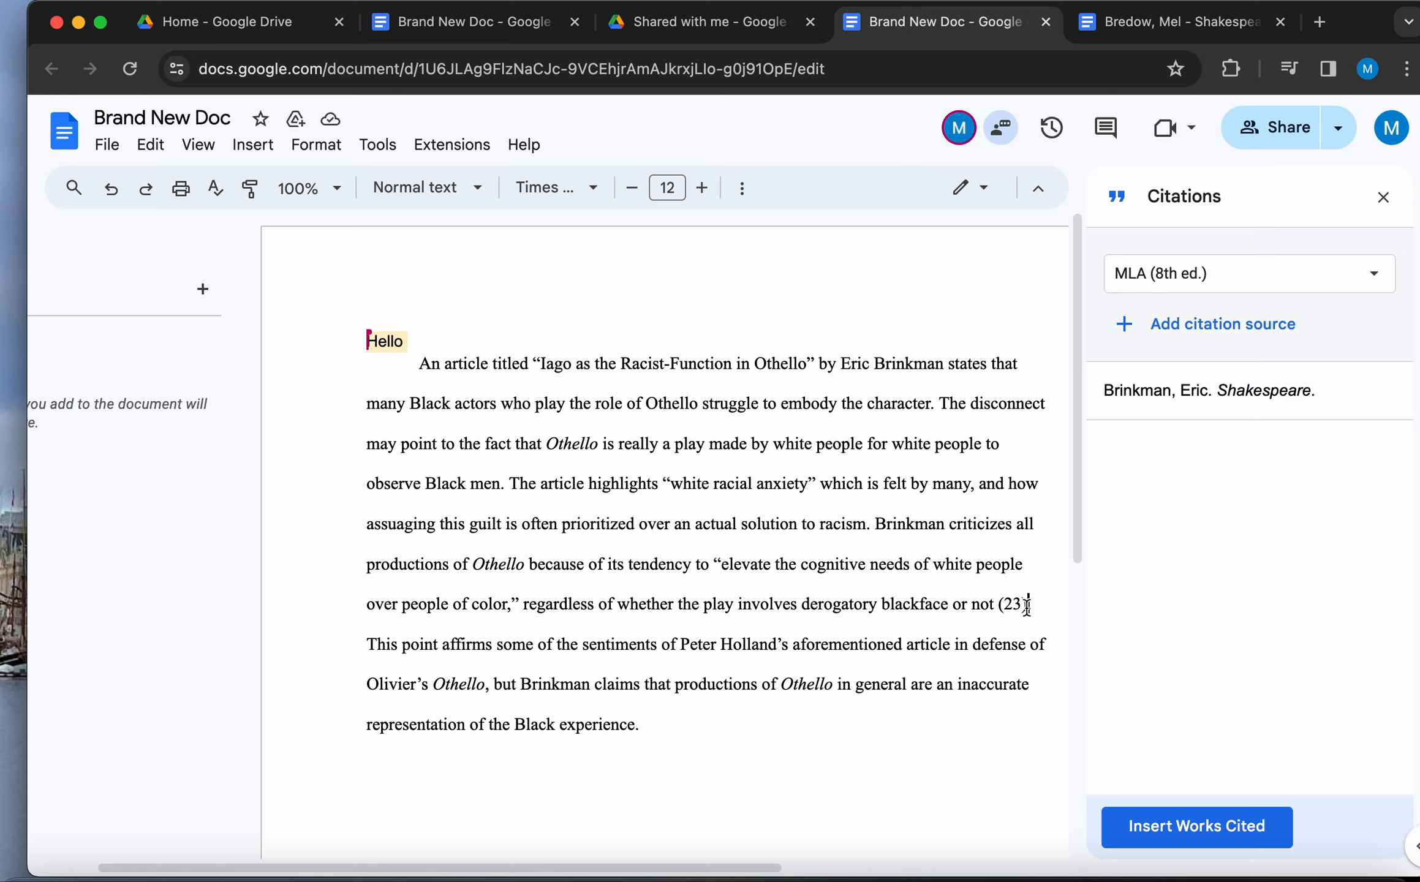
pyautogui.press('BackSpace')
pyautogui.press('BackSpace')
pyautogui.press('BackSpace')
pyautogui.press('BackSpace')
pyautogui.press('BackSpace')
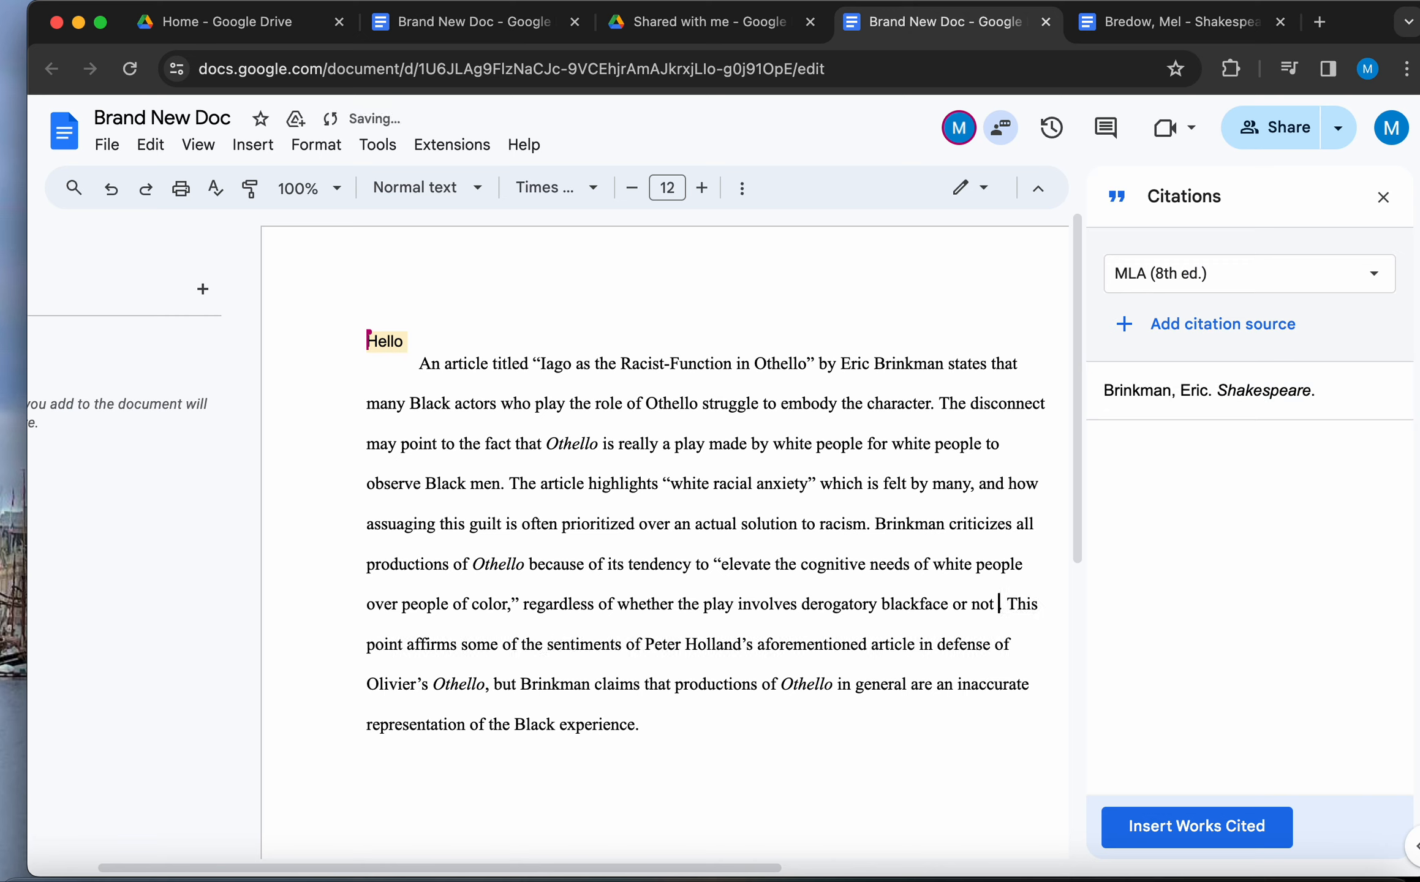
pyautogui.write('.')
pyautogui.moveTo(1258, 391)
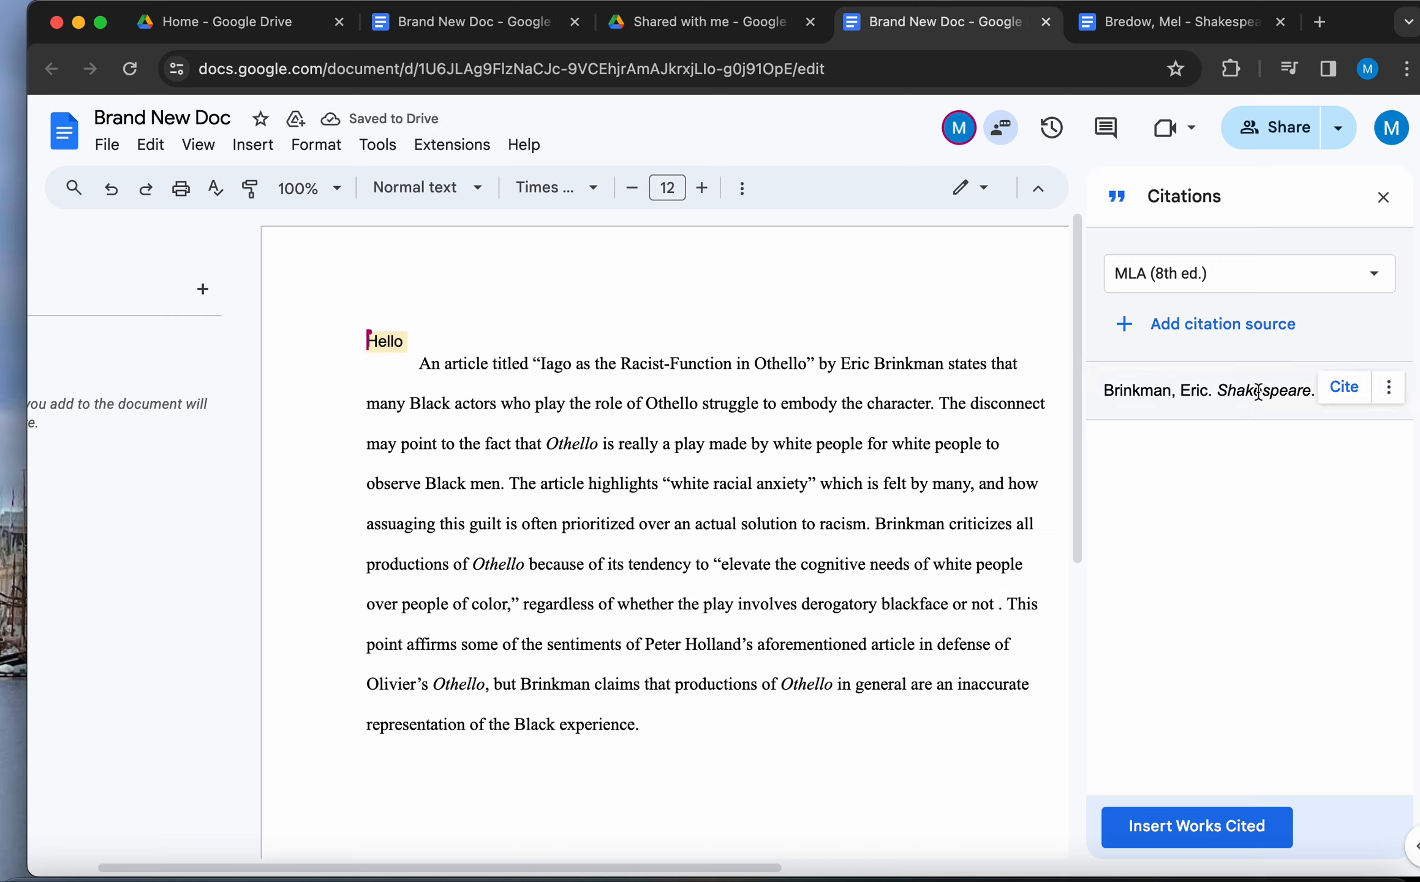
pyautogui.click(1341, 389)
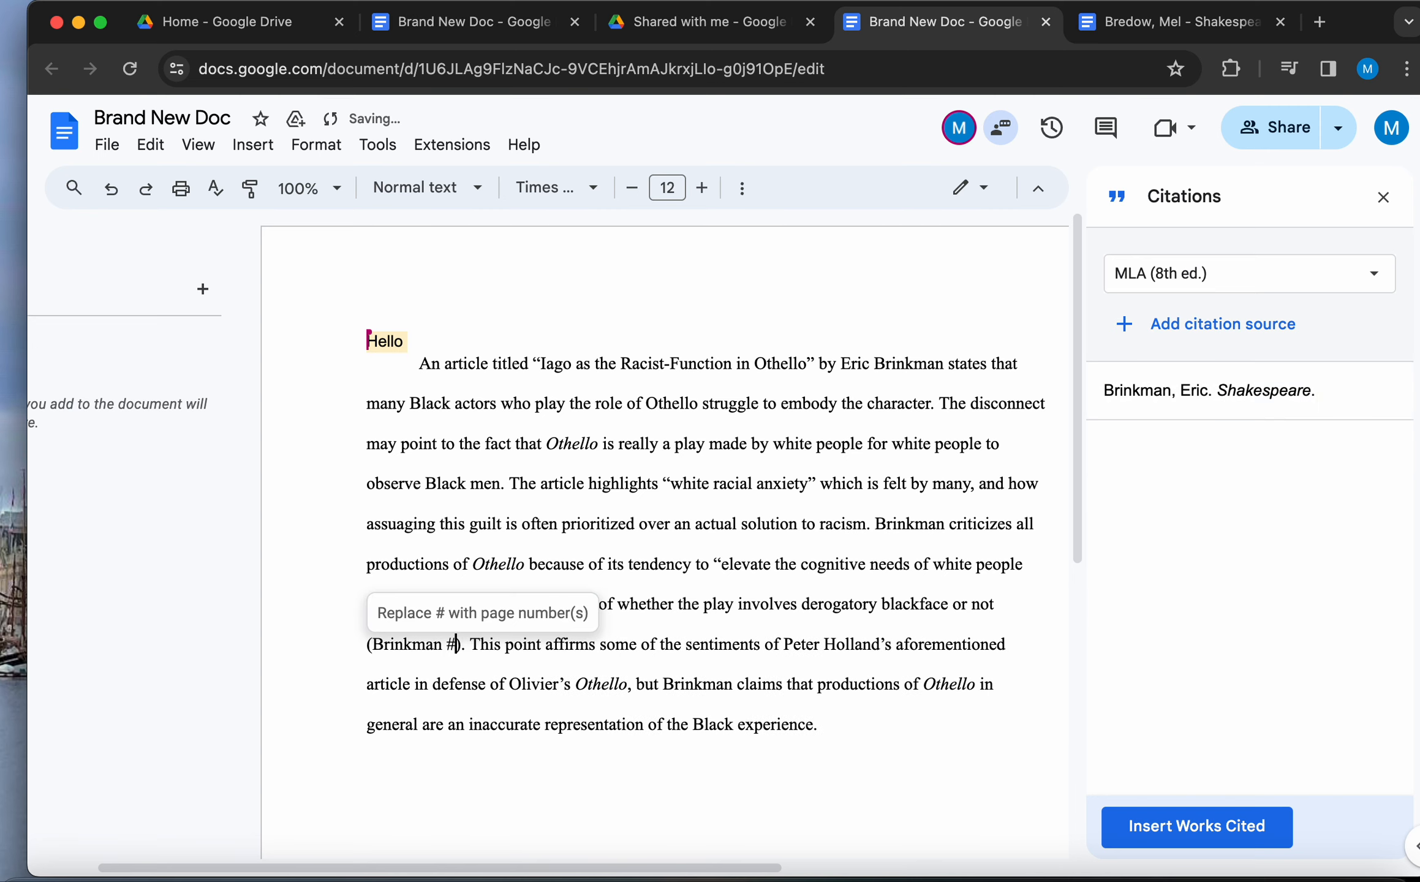
pyautogui.press('BackSpace')
pyautogui.write('23')
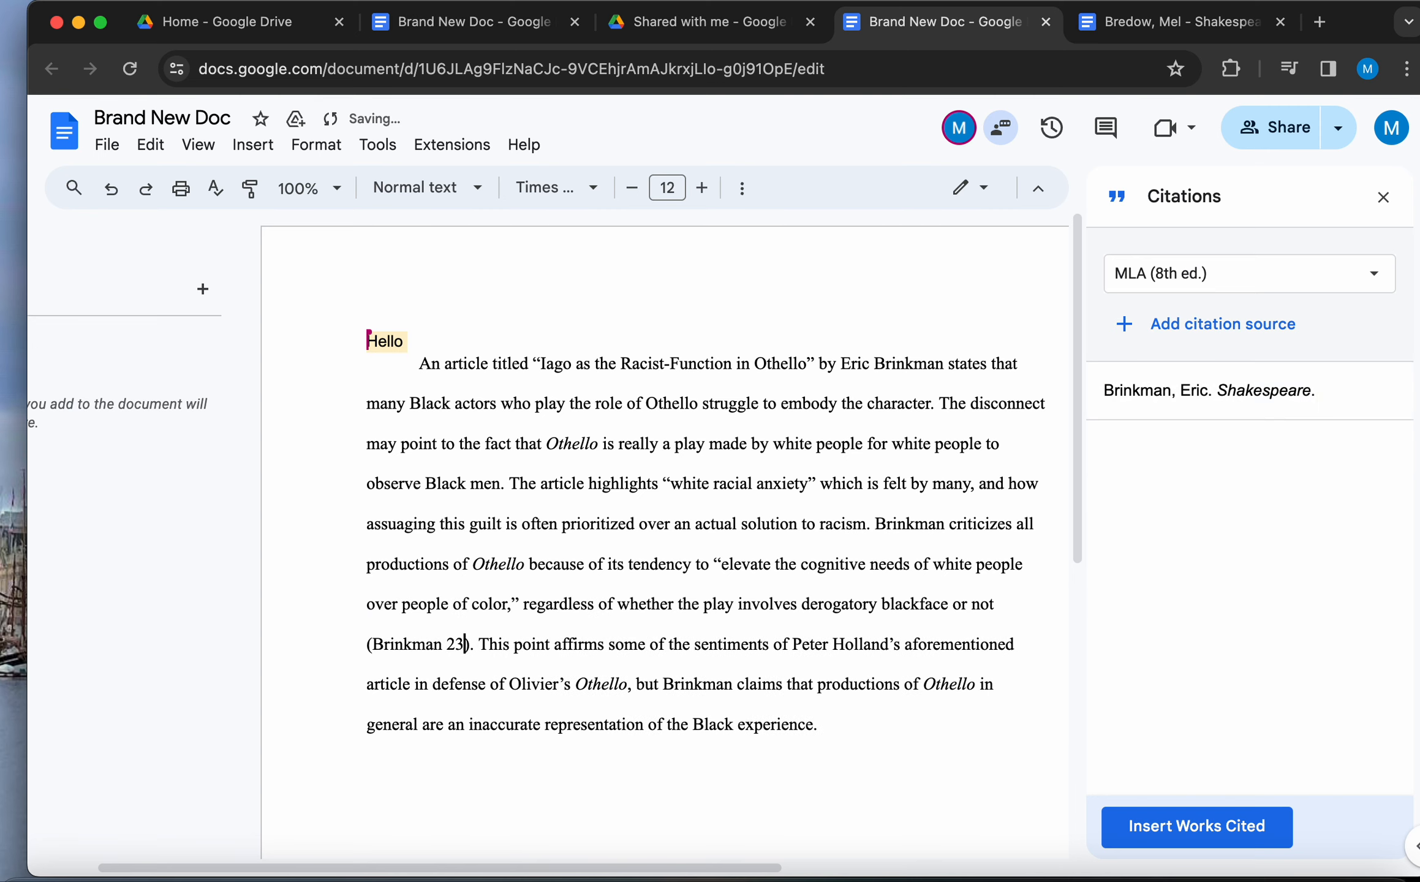
# Step: Insert a footnote directly after the word "experience" at the end of the paragraph
pyautogui.click(914, 759)
pyautogui.click(903, 726)
pyautogui.press('BackSpace')
pyautogui.press('BackSpace')
pyautogui.click(249, 147)
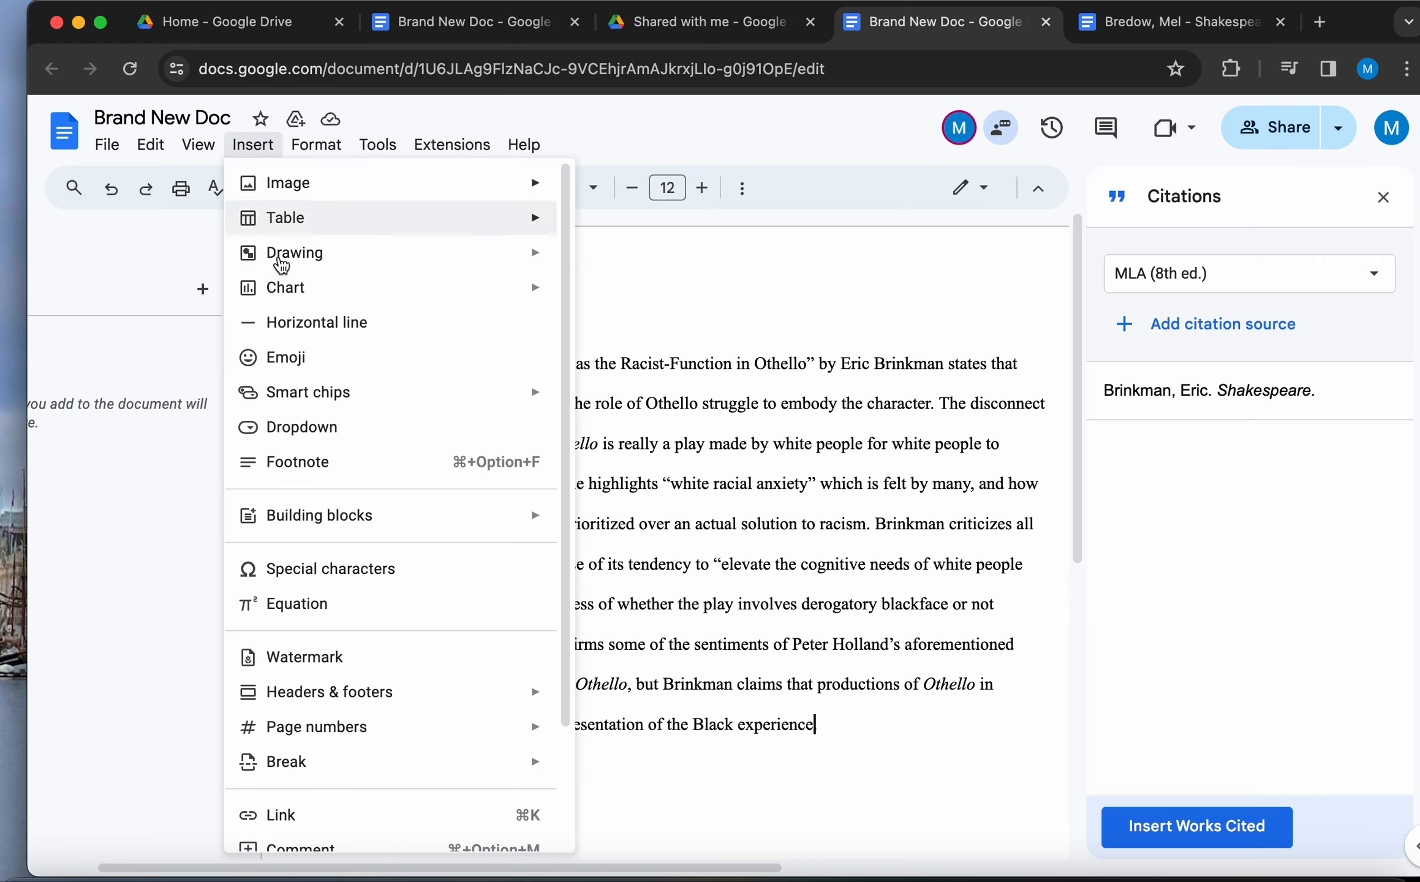
pyautogui.click(318, 467)
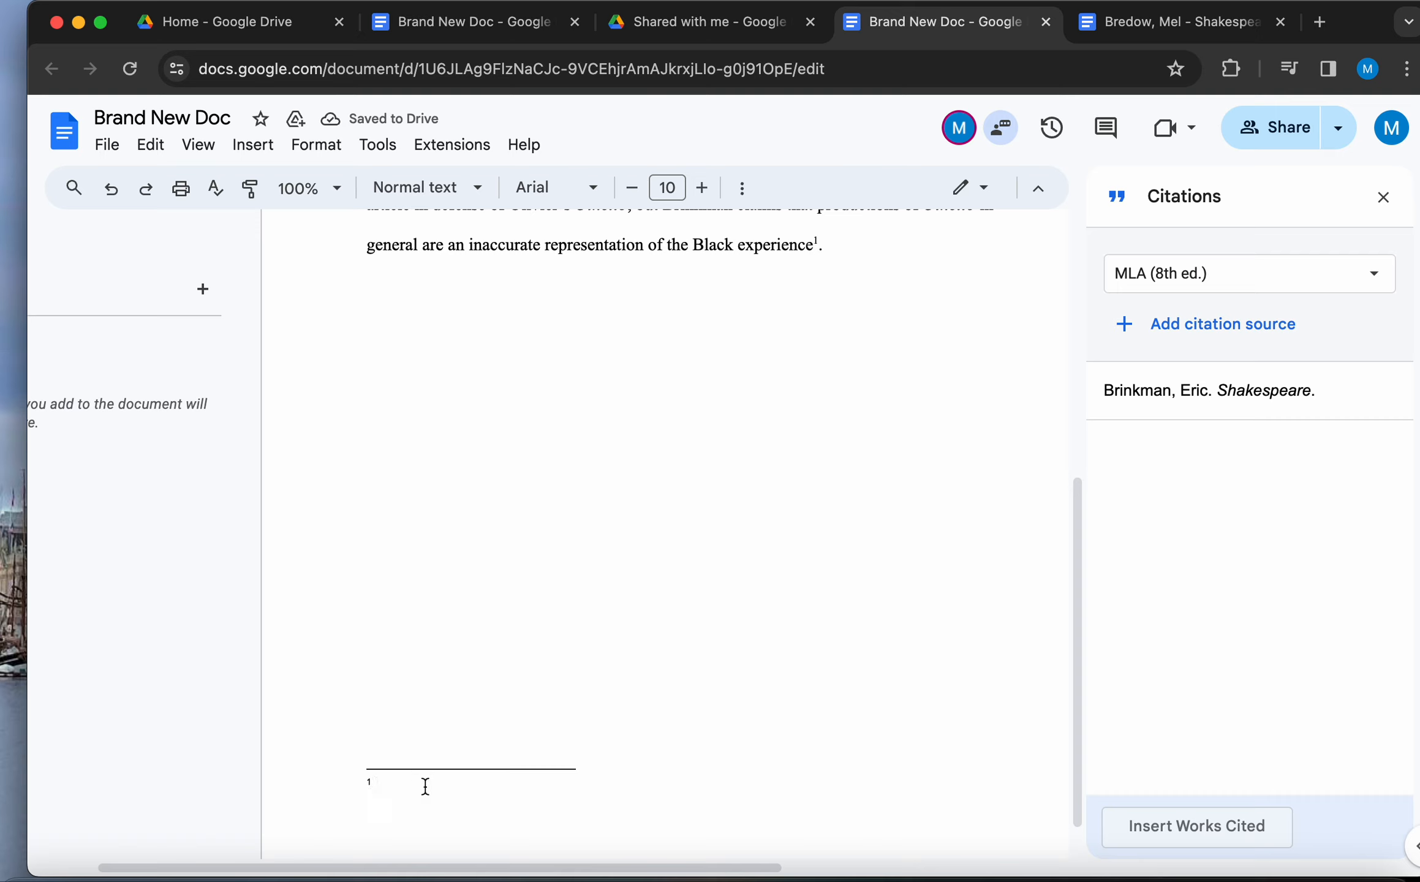
# Step: Copy the source's full citation from the citations list and paste it into the footnote text
pyautogui.moveTo(1101, 392)
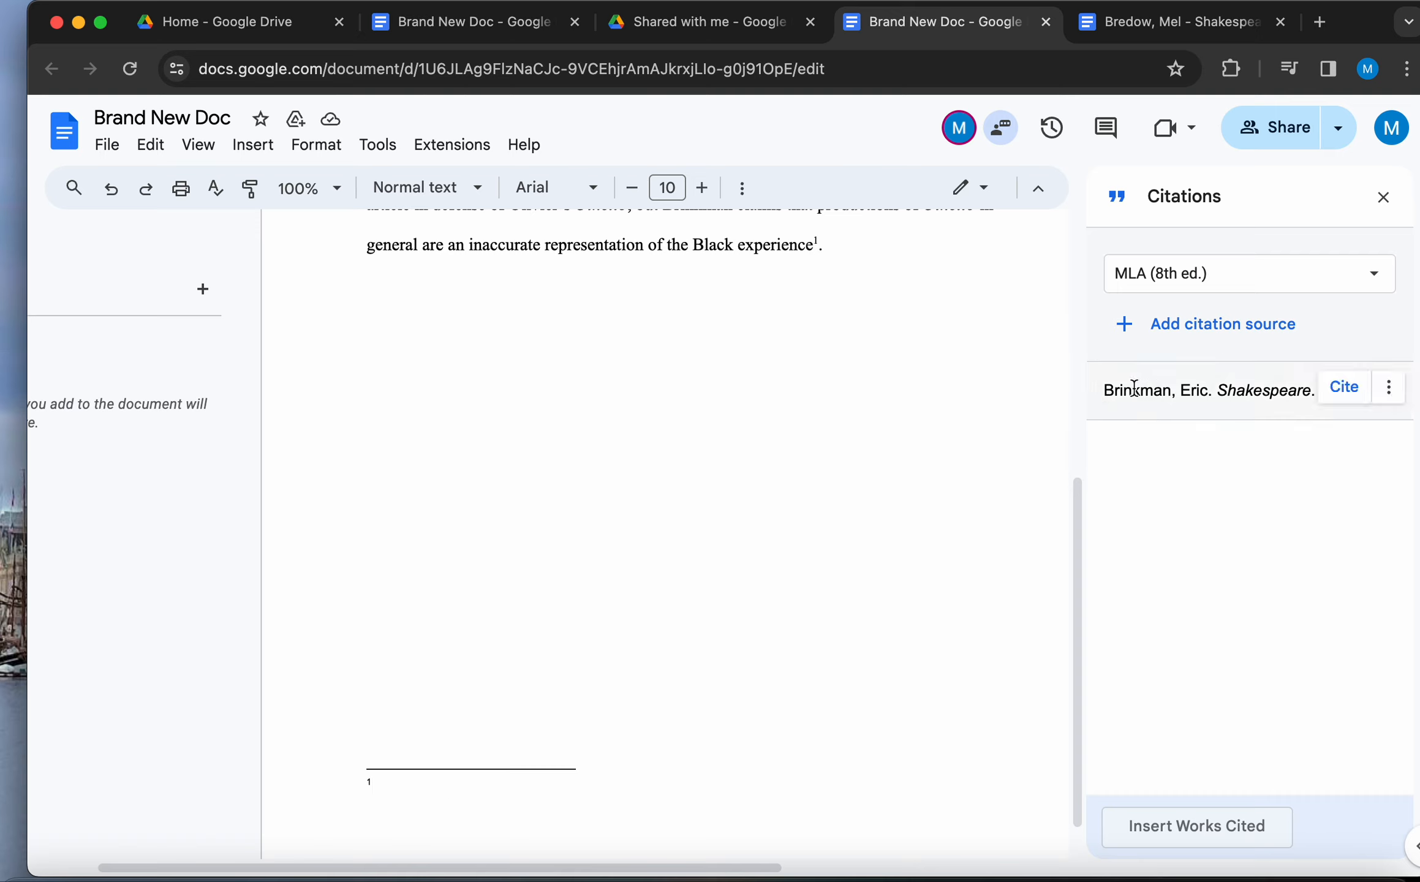
pyautogui.moveTo(1106, 397); pyautogui.dragTo(1325, 422)
pyautogui.press('super+c')
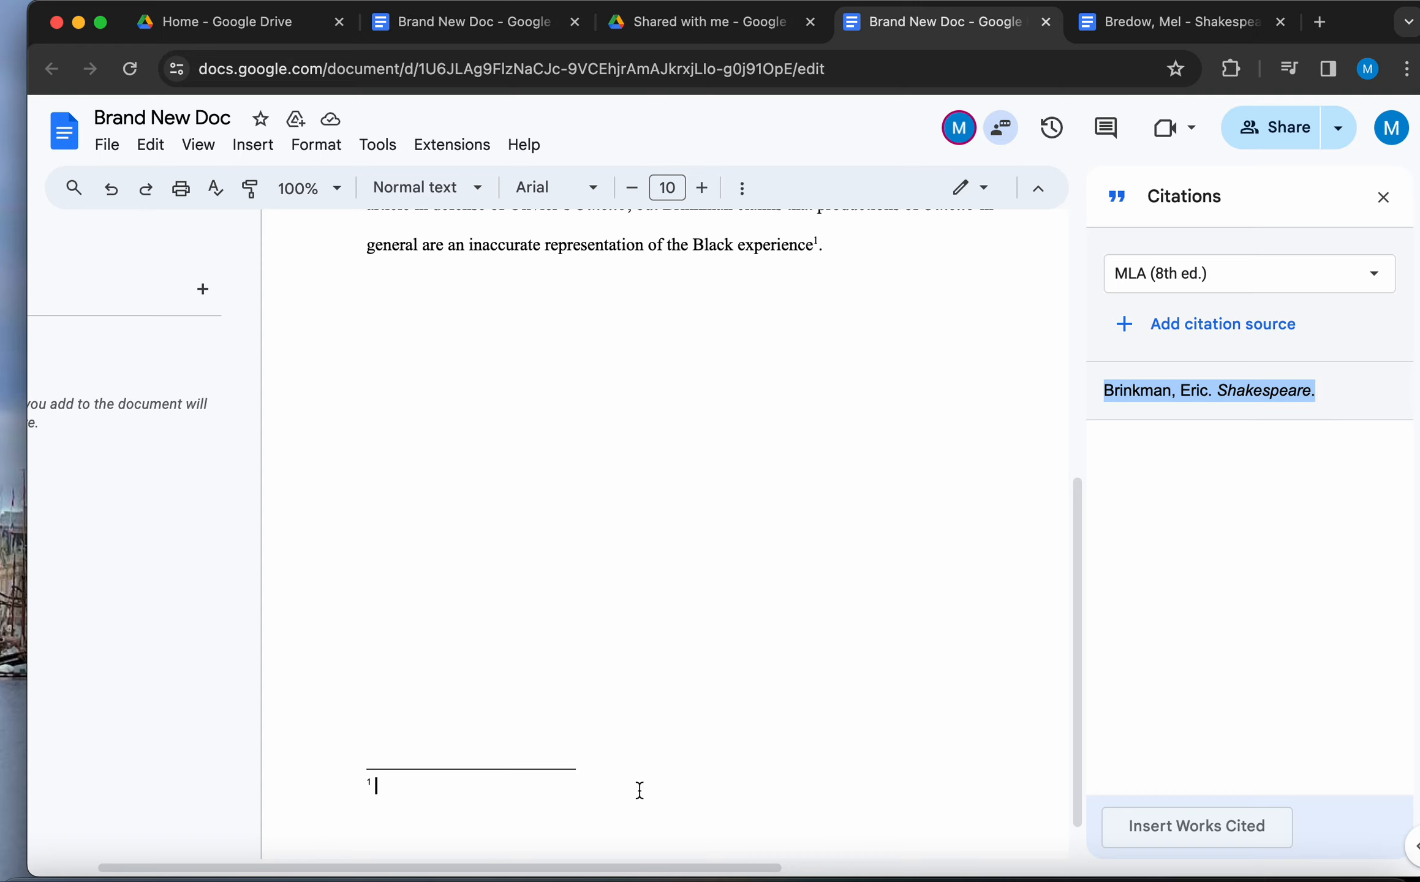
pyautogui.click(524, 792)
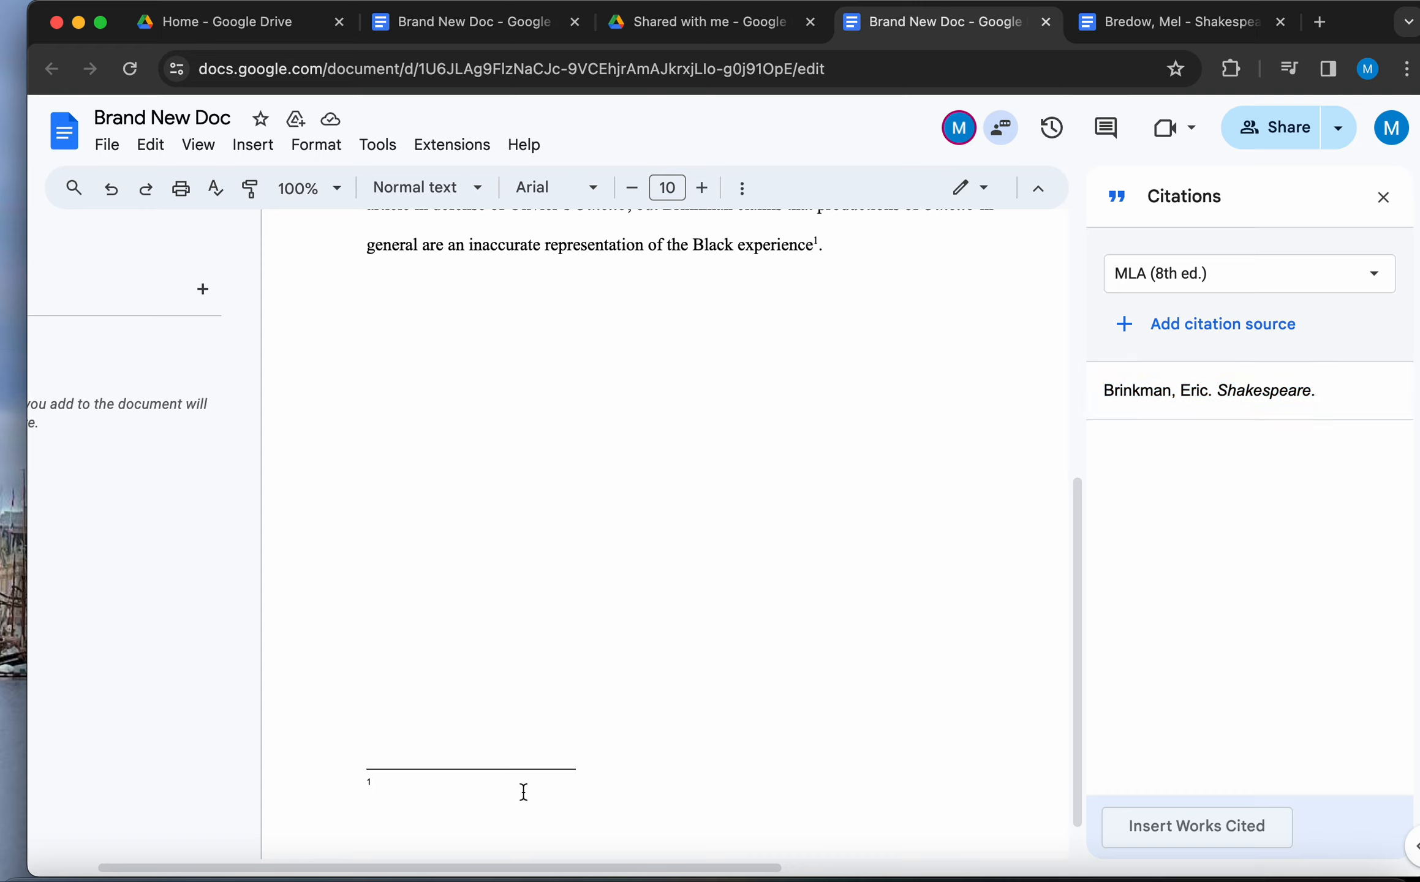
pyautogui.press('super+v')
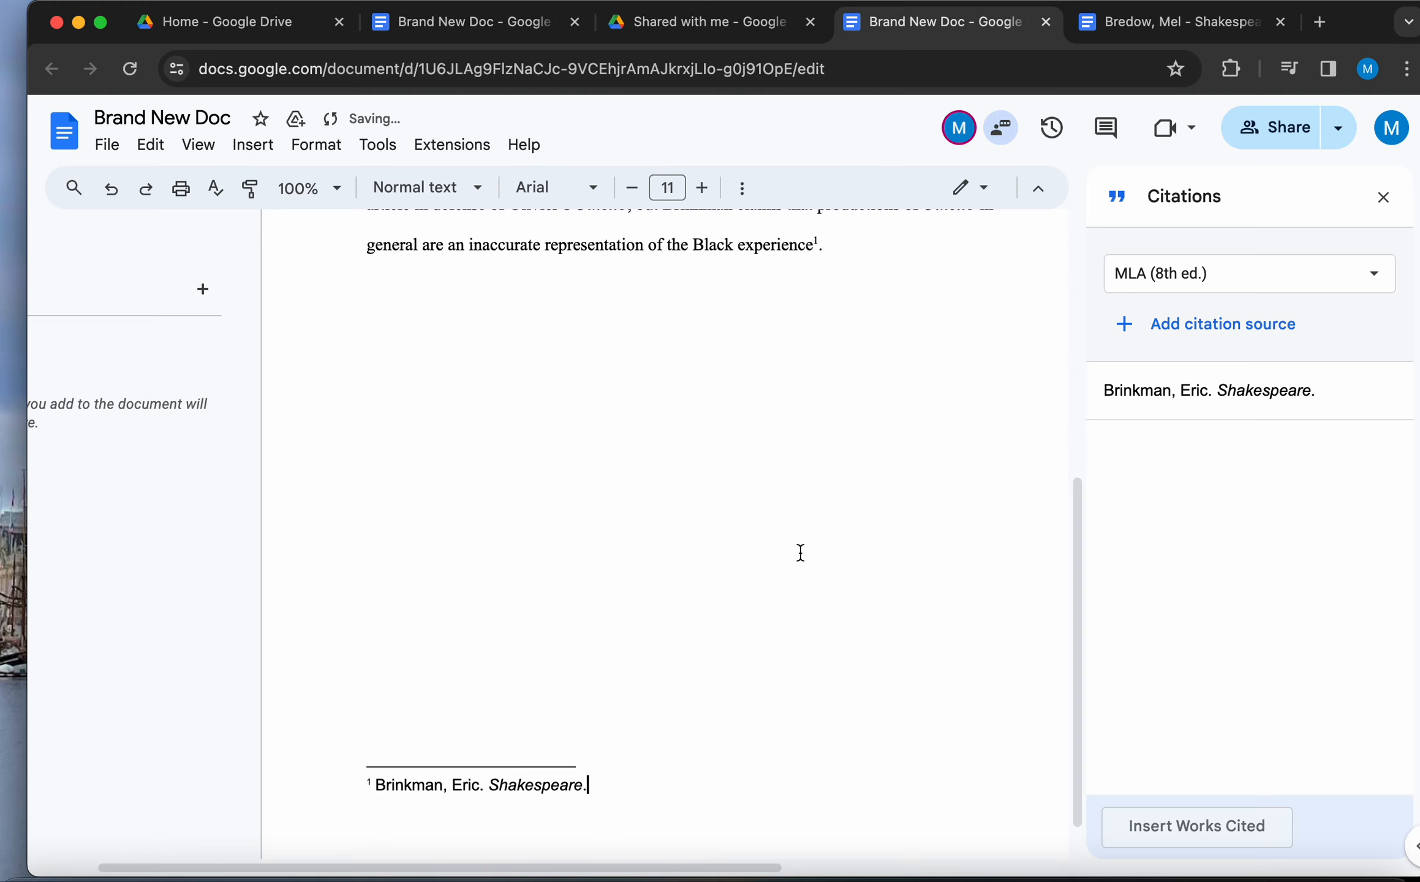
# Step: Insert the works cited list below the paragraph in the document body
pyautogui.click(801, 554)
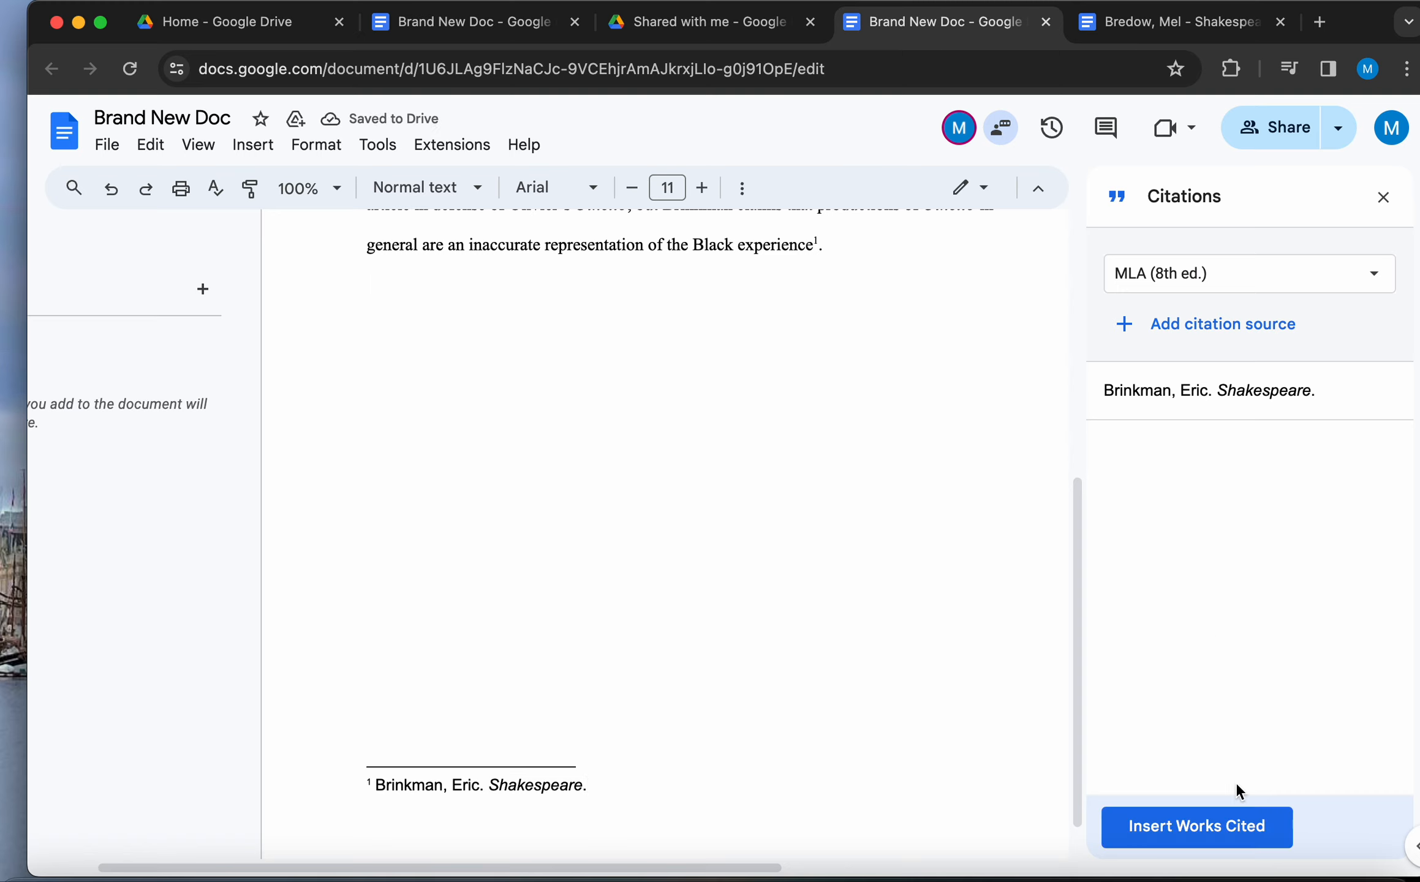
pyautogui.click(1210, 827)
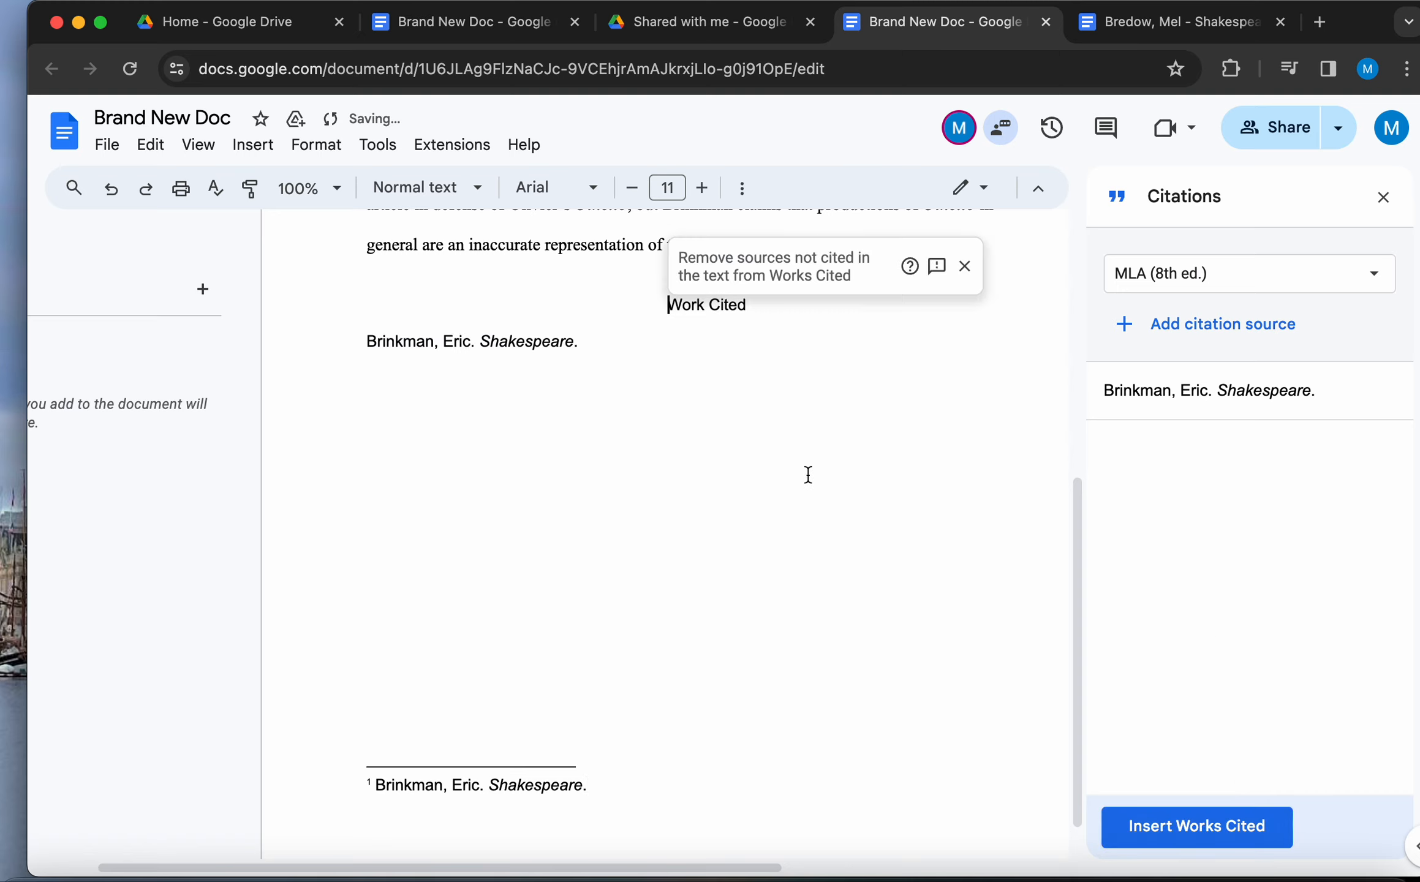
pyautogui.scroll(2, 809, 475)
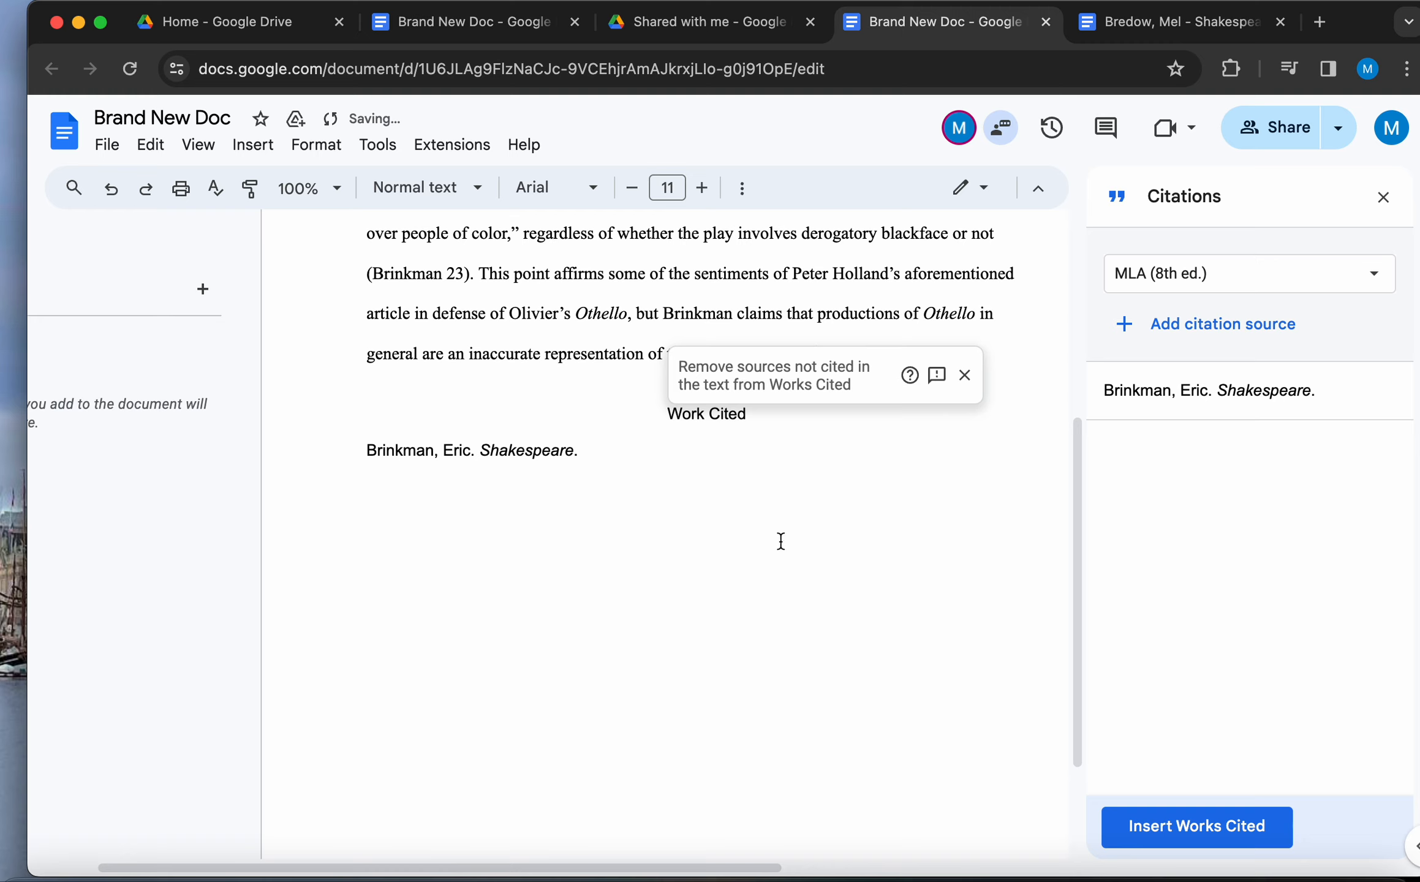
pyautogui.click(808, 450)
pyautogui.click(609, 319)
pyautogui.click(908, 359)
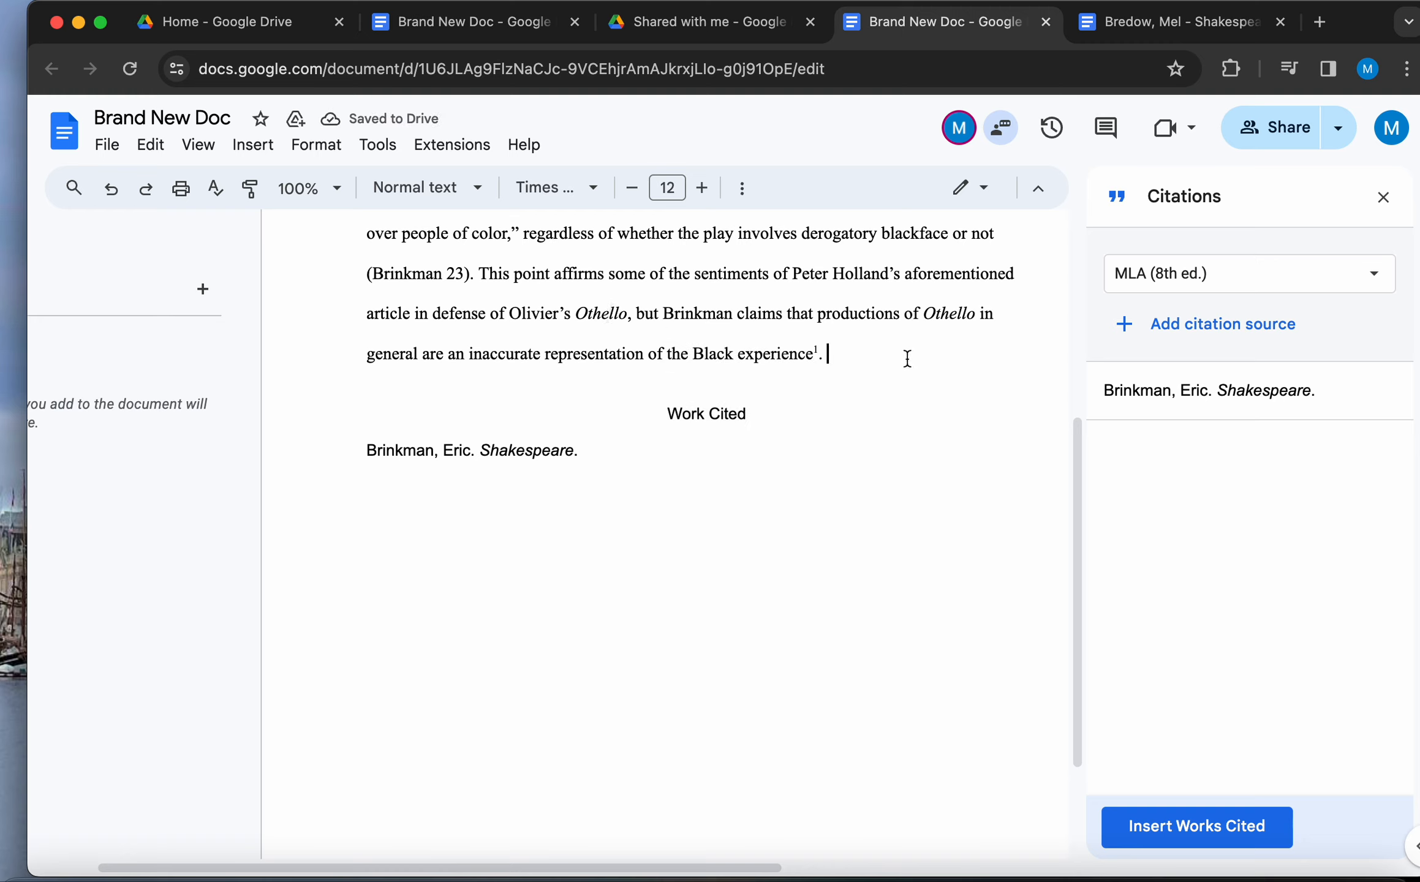